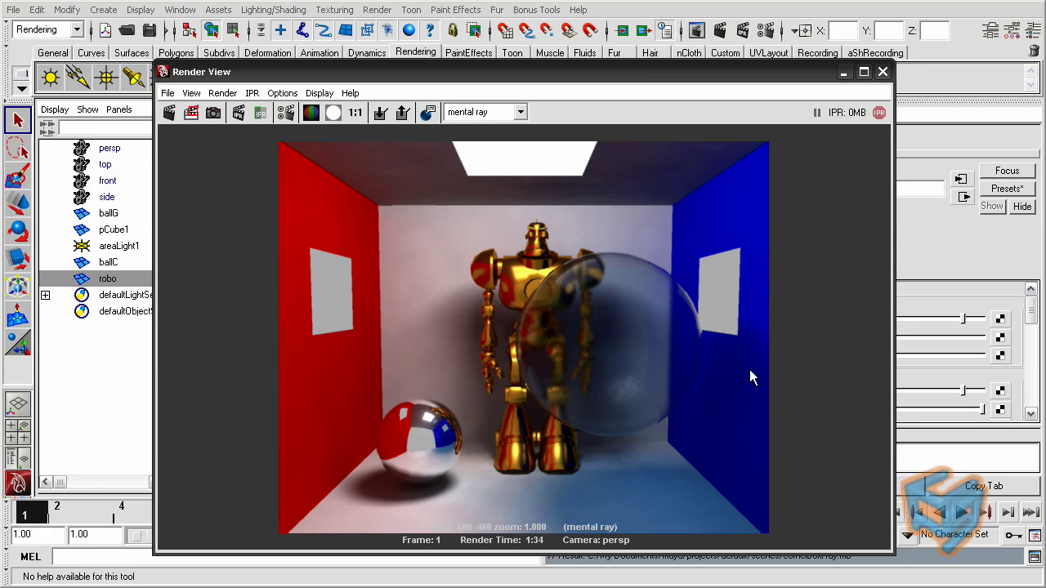
Move the finished Cornell box render window slightly aside
left_click_drag(582, 72, 523, 63)
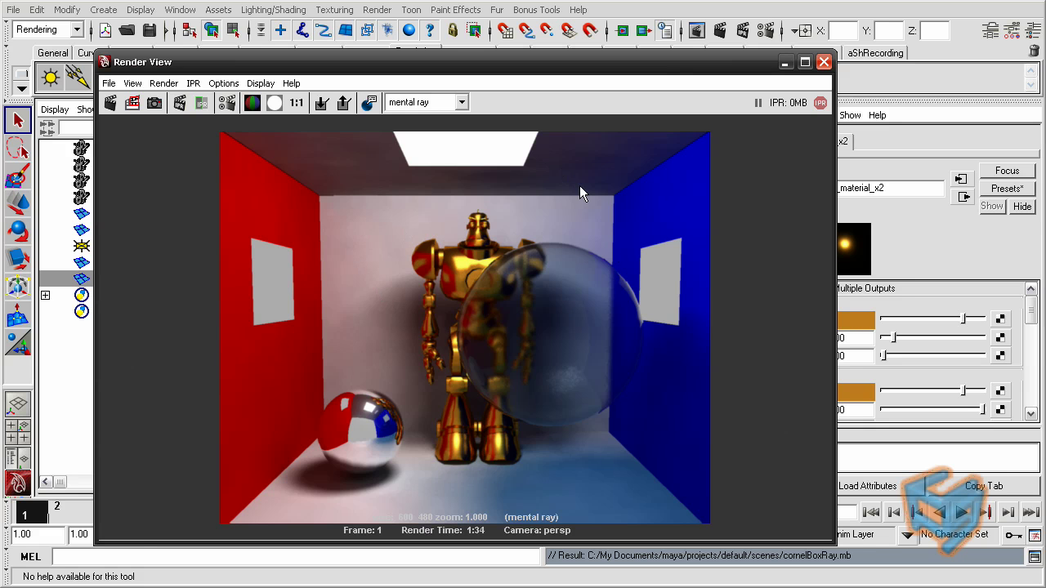
Put Render View away and select the perspective camera via View > Select Camera
left_click(785, 63)
left_click(187, 108)
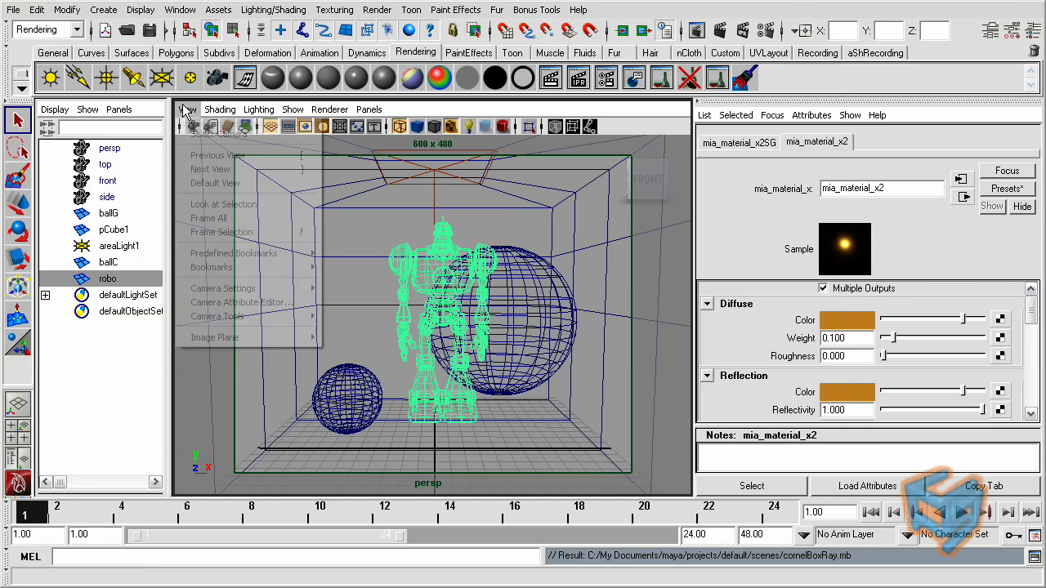
left_click(194, 135)
left_click_drag(1030, 315, 1029, 378)
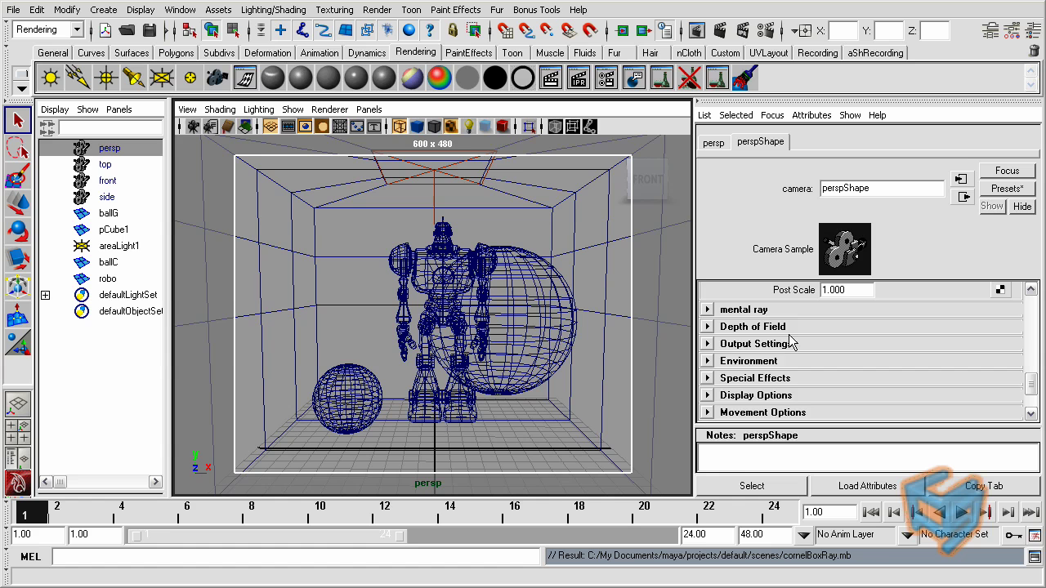
Assign mip_render_subset as the perspective camera's mental ray lens shader
left_click(708, 310)
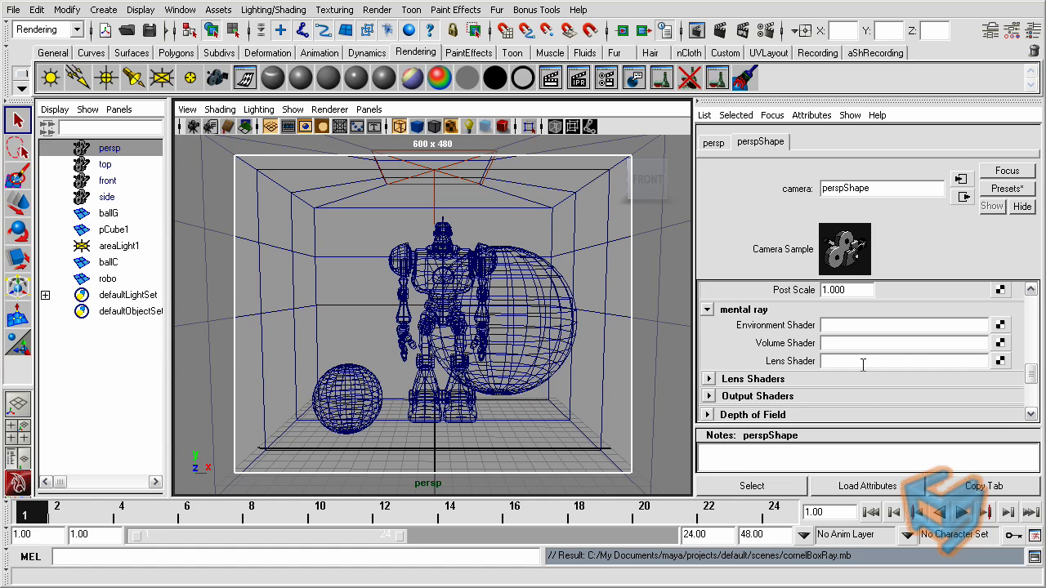
left_click(1000, 361)
left_click_drag(577, 252, 577, 360)
left_click(509, 385)
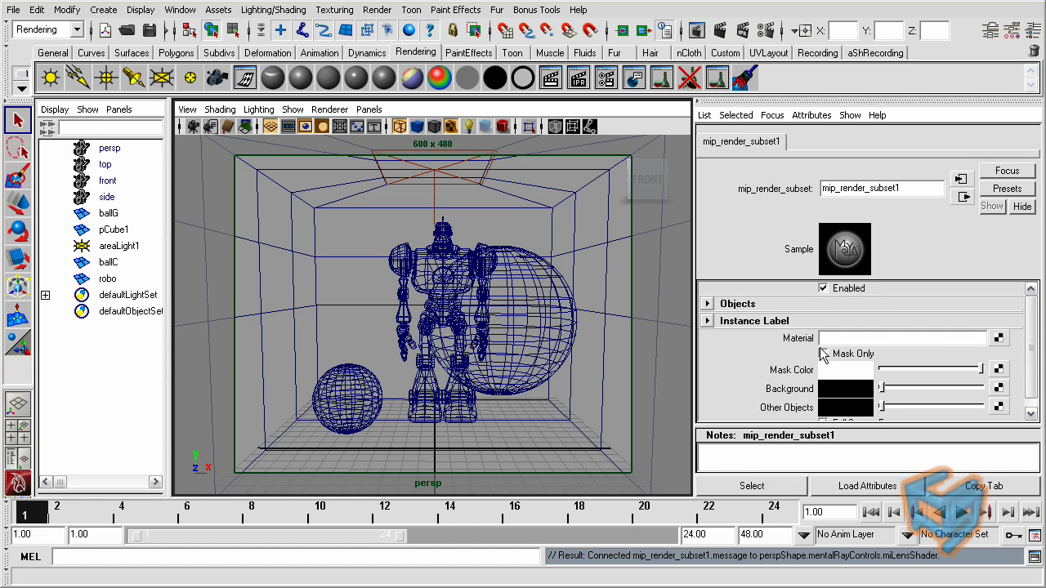
left_click(708, 306)
left_click(708, 305)
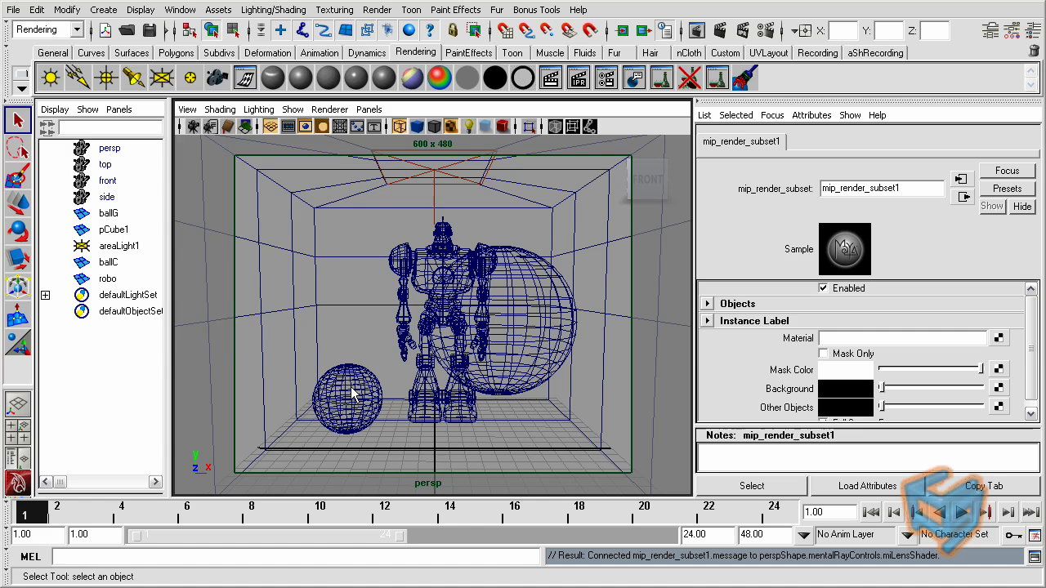
Open Hypershade and graph the chrome material's shading network
left_click(180, 9)
mouse_move(245, 48)
left_click(339, 83)
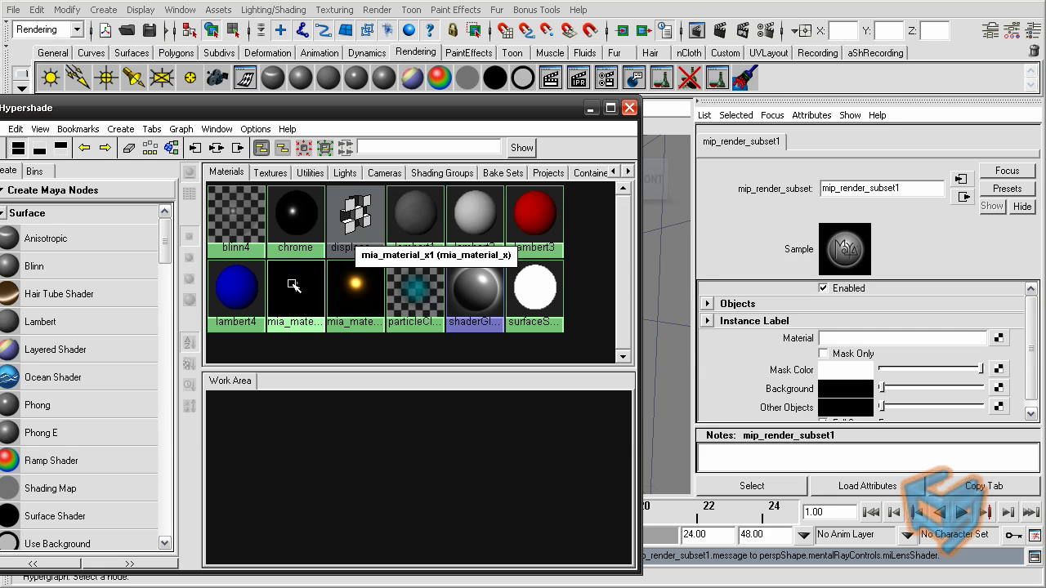
left_click(292, 233)
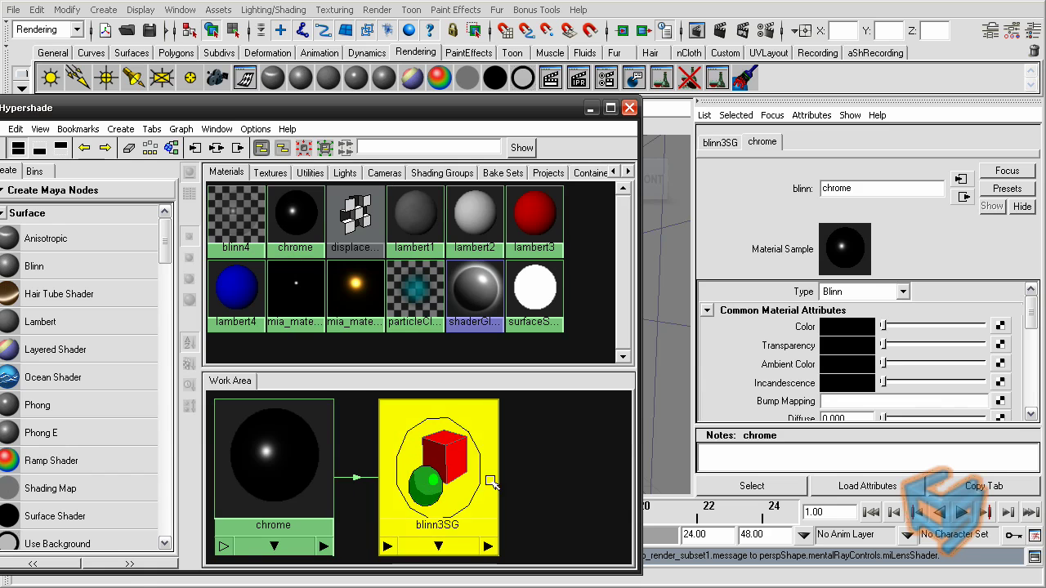
left_click(775, 115)
left_click(781, 160)
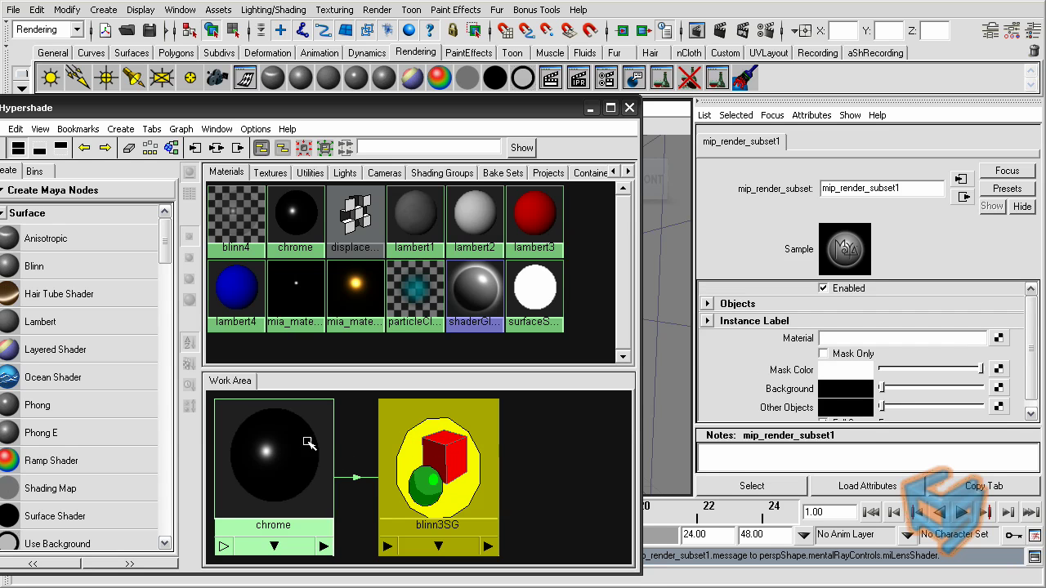
Inspect chrome's shading group blinn3SG and set it as mip_render_subset1's Material
left_click(445, 461)
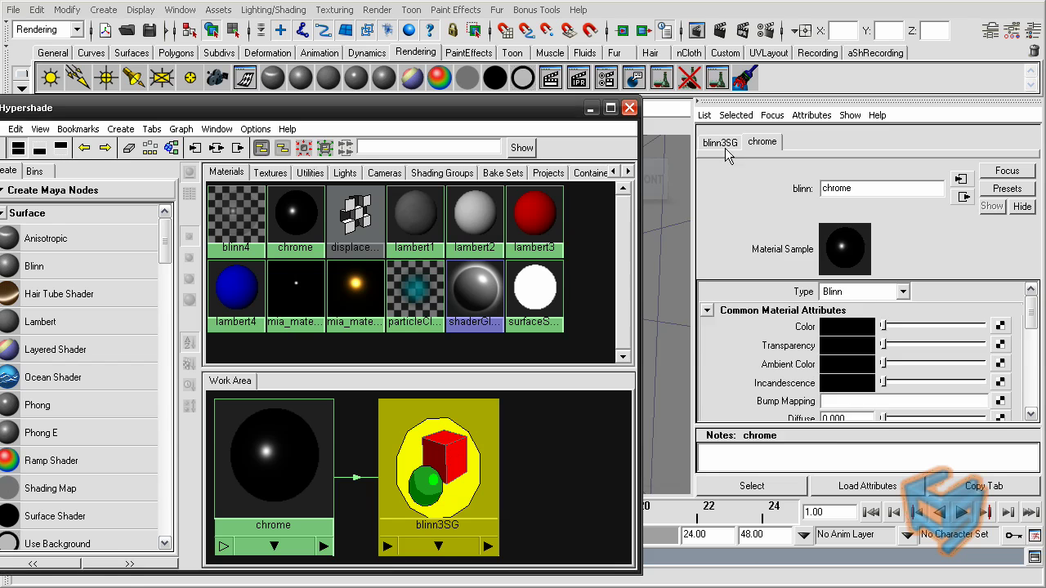
left_click(748, 362)
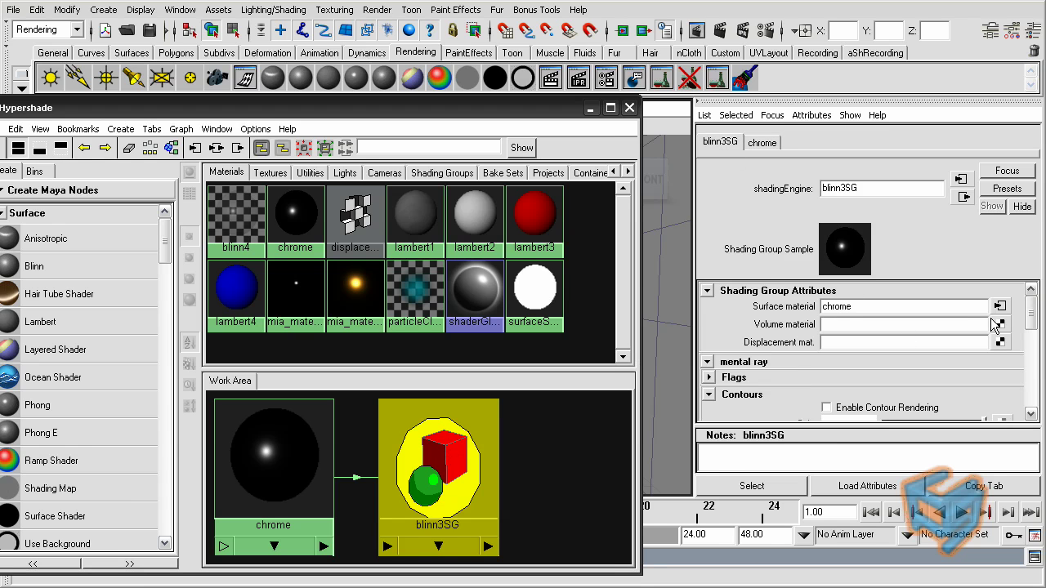
scroll(735, 371, "down", 3)
scroll(735, 372, "up", 3)
left_click(764, 144)
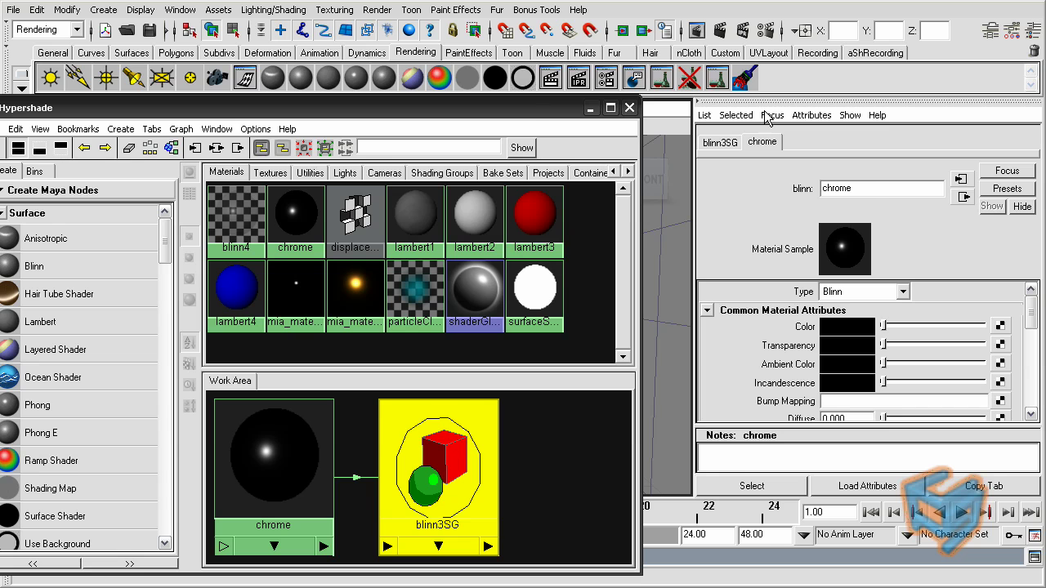
left_click(771, 115)
left_click(775, 146)
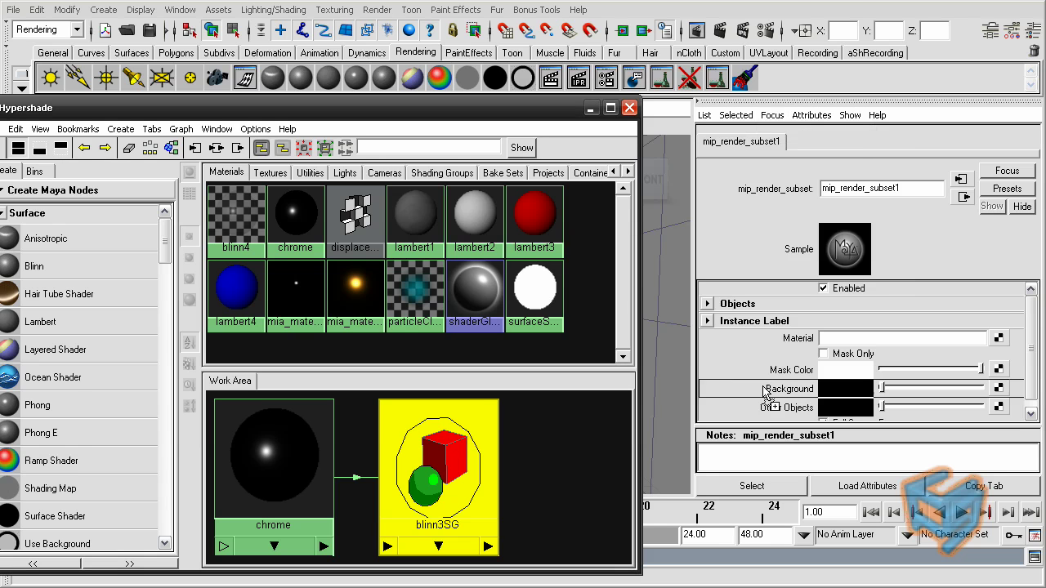
middle_click_drag(770, 348, 776, 340)
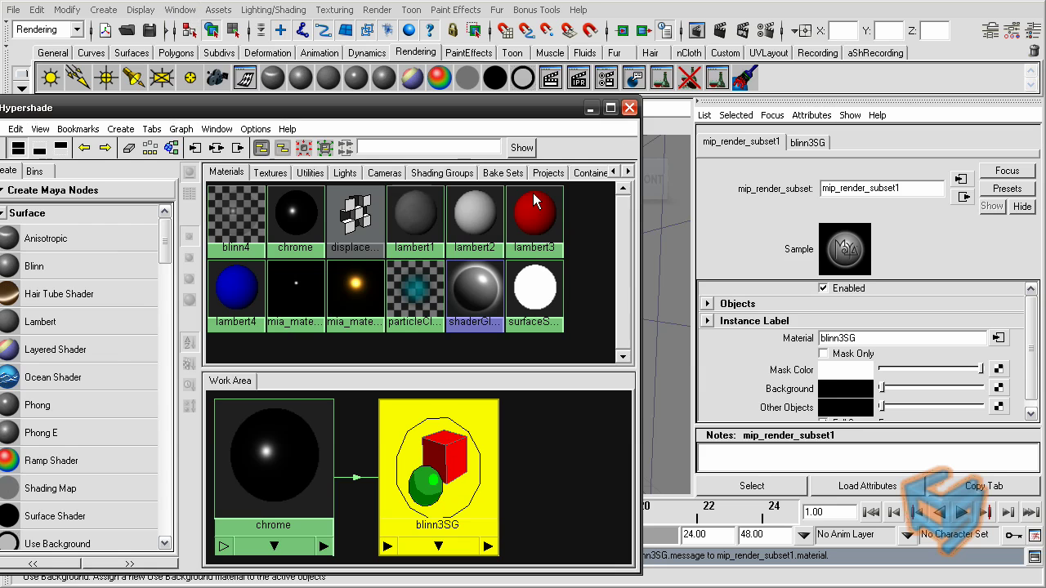
Close Hypershade, keep the current render, and check ballC's assigned chrome material
left_click(629, 108)
left_click(323, 113)
left_click_drag(583, 67, 508, 457)
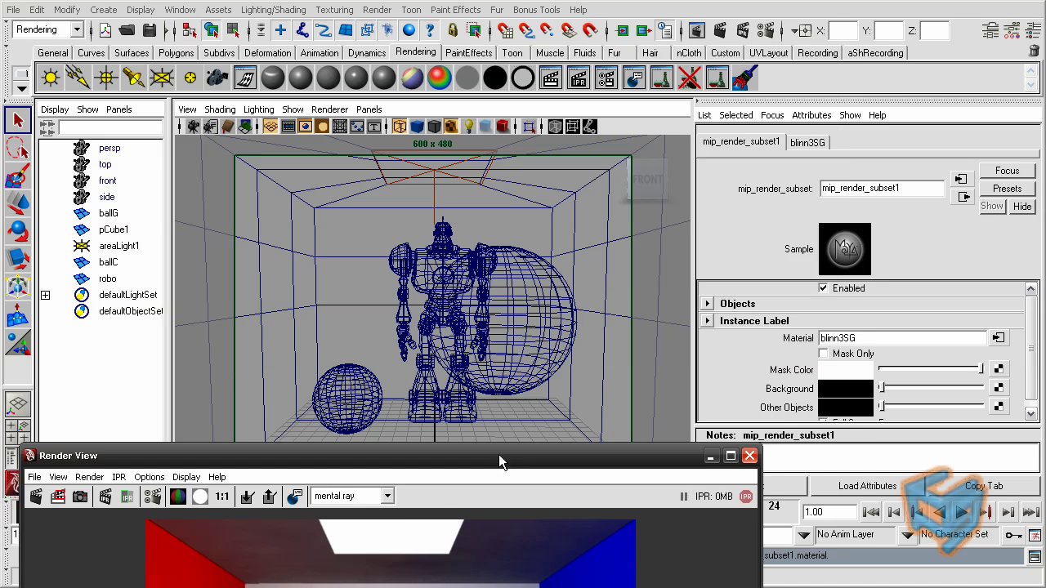
left_click(370, 381)
right_click(370, 380)
left_click(372, 582)
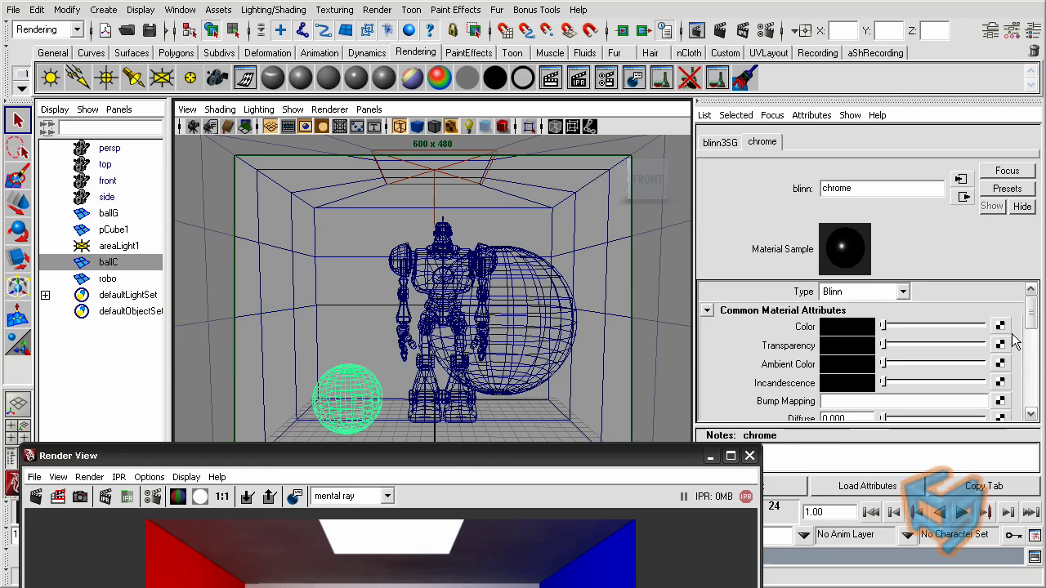
left_click(853, 326)
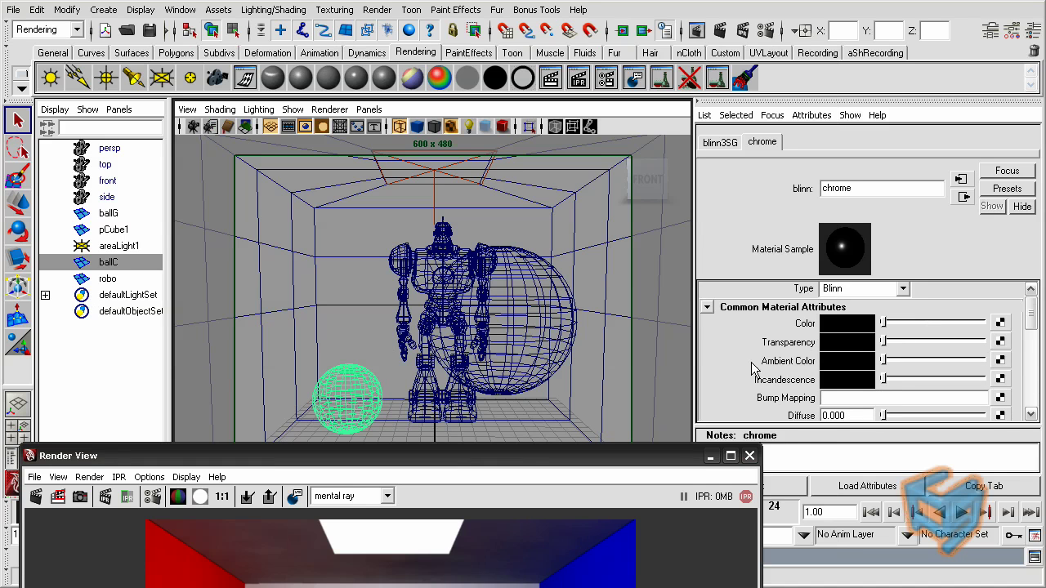
scroll(1029, 357, "down", 5)
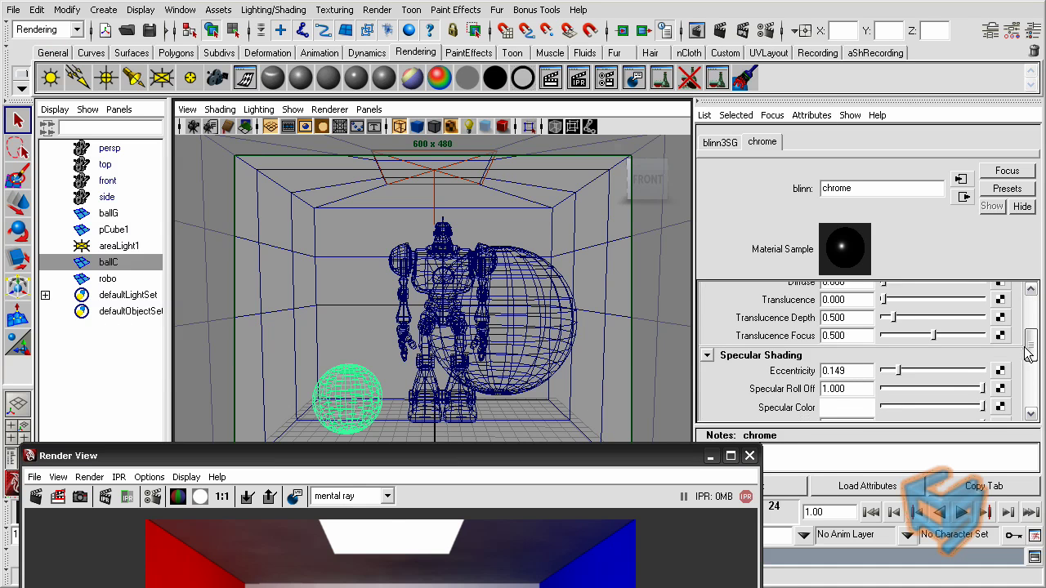
Redo the render, which shows only the chrome ball against black
left_click_drag(535, 458, 648, 50)
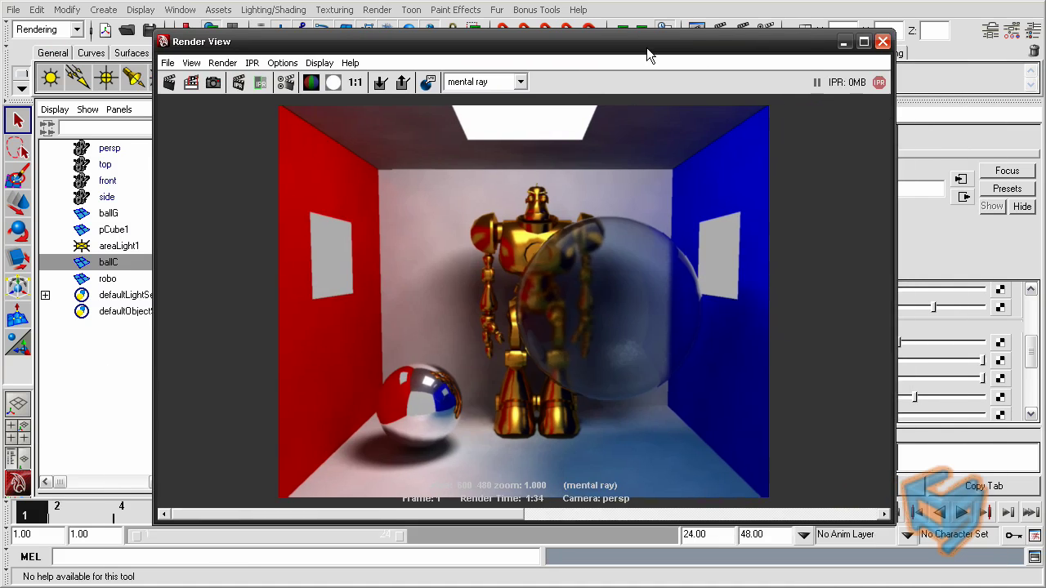
left_click(144, 84)
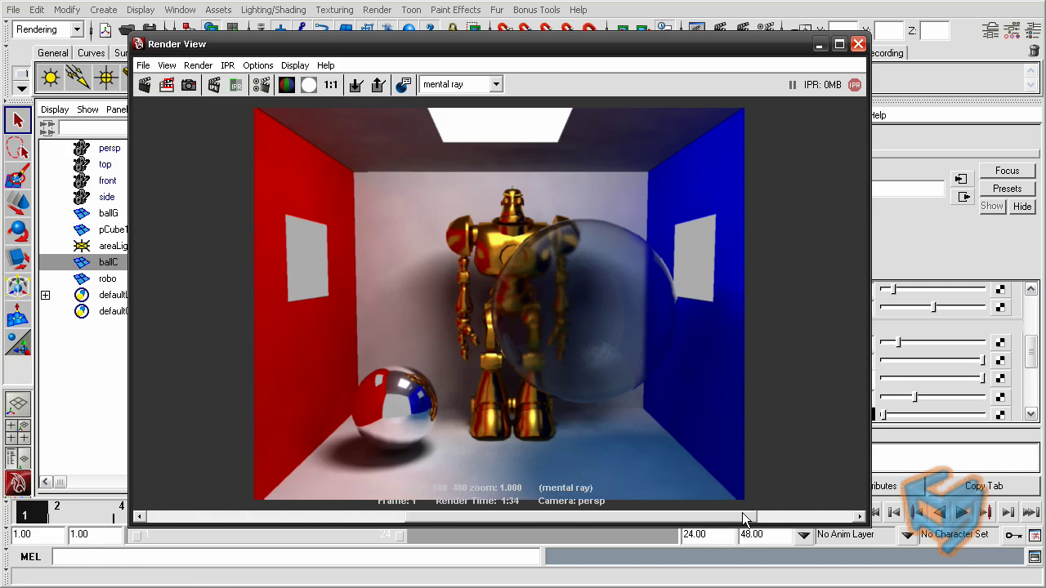
left_click_drag(742, 512, 445, 518)
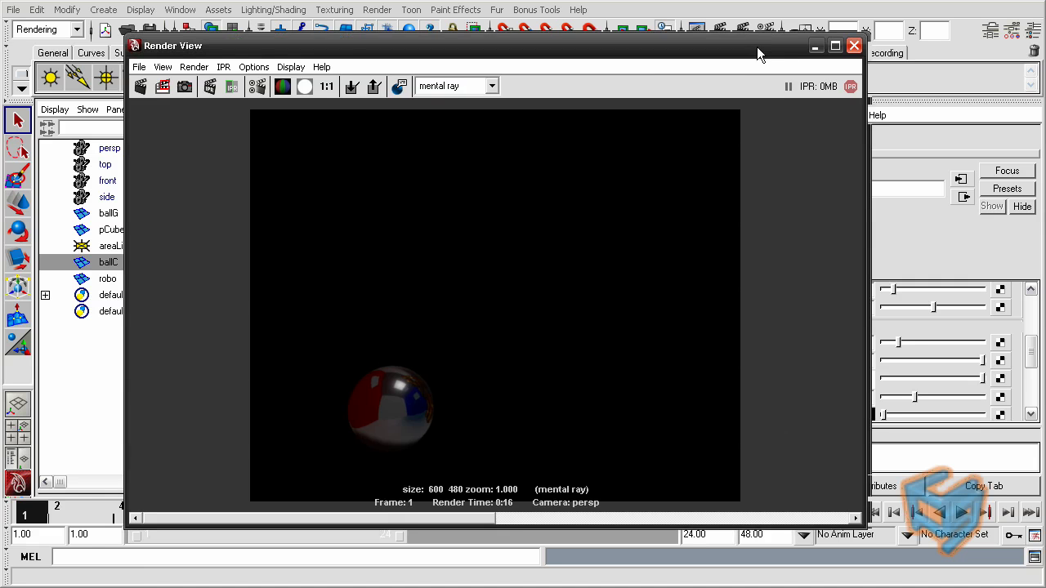
Switch the primary renderer to Rasterizer (Rapid Motion) and re-render the scene
left_click_drag(756, 47, 741, 54)
left_click(766, 32)
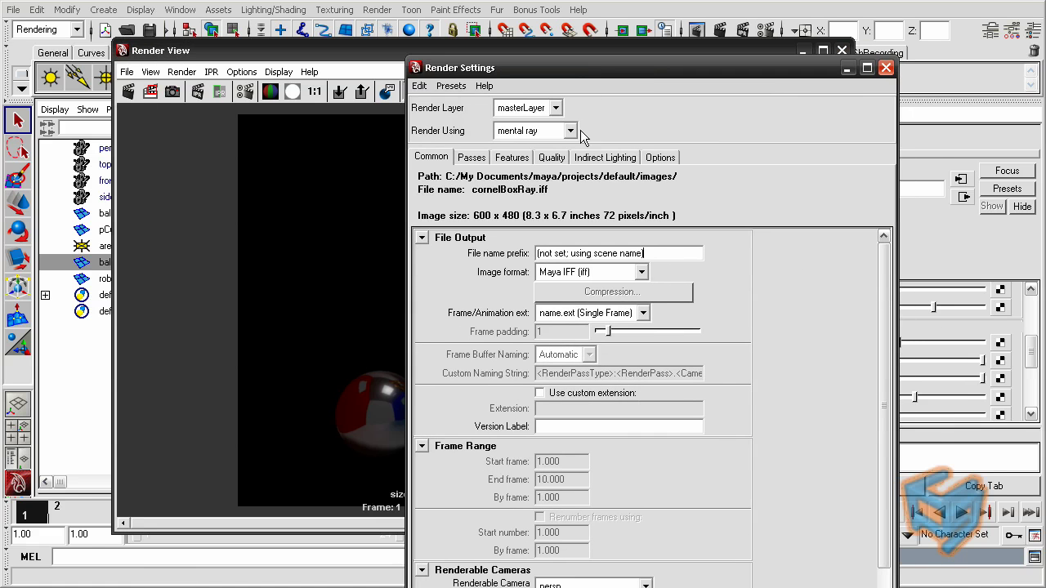
left_click(557, 160)
left_click(513, 158)
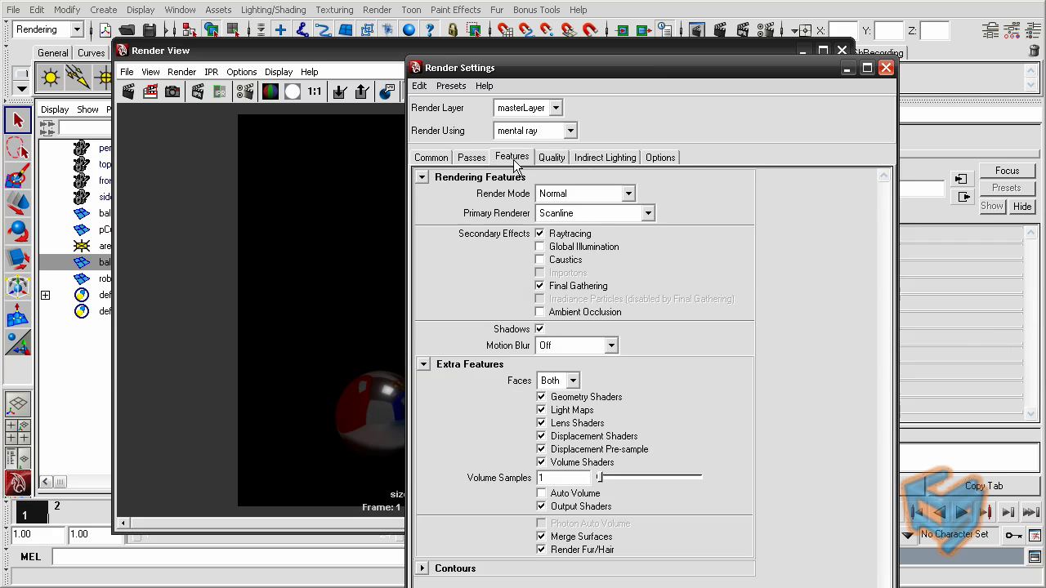
left_click(587, 214)
left_click(580, 243)
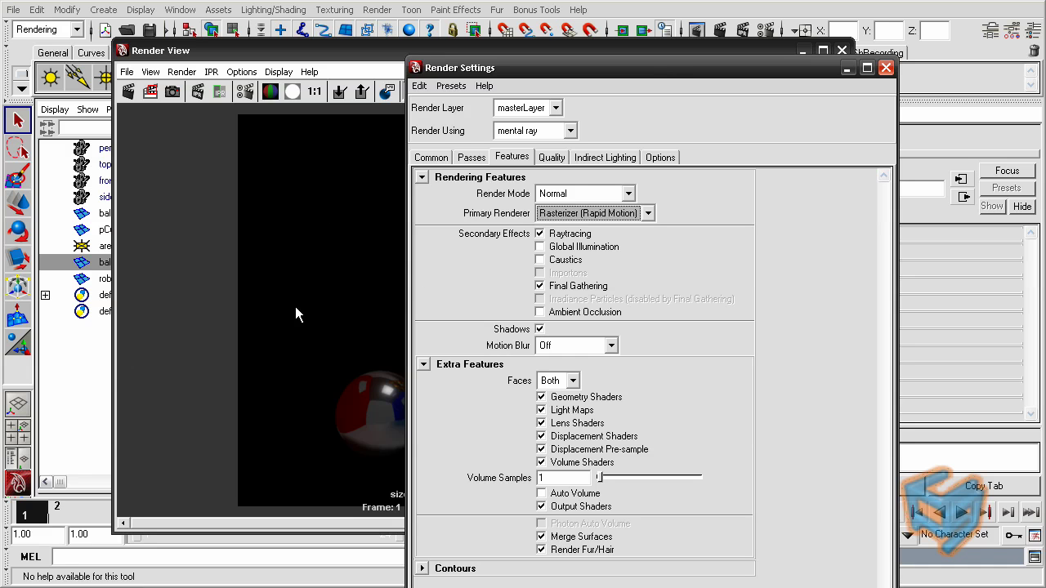
left_click(846, 69)
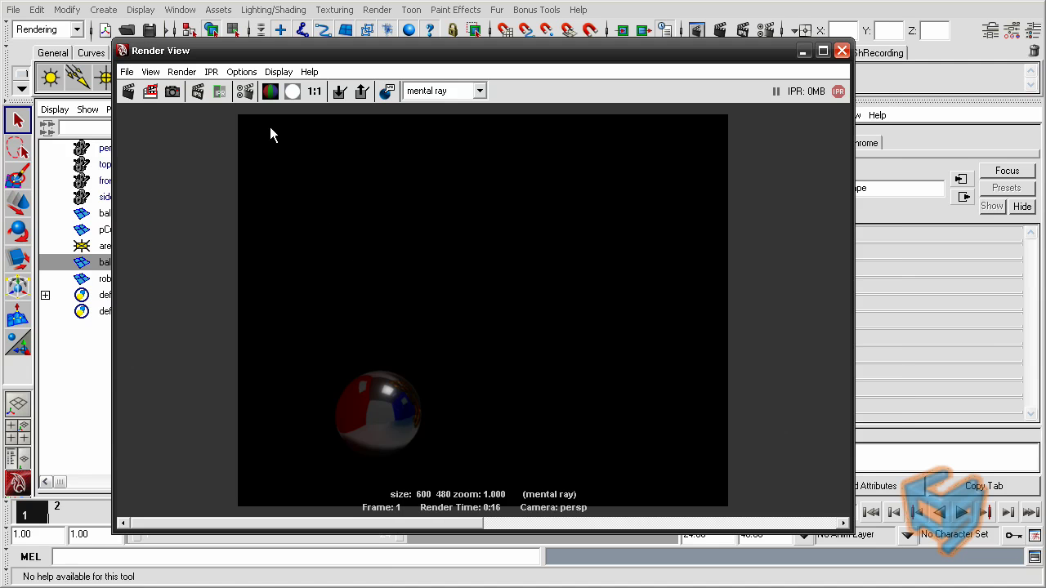
left_click(139, 93)
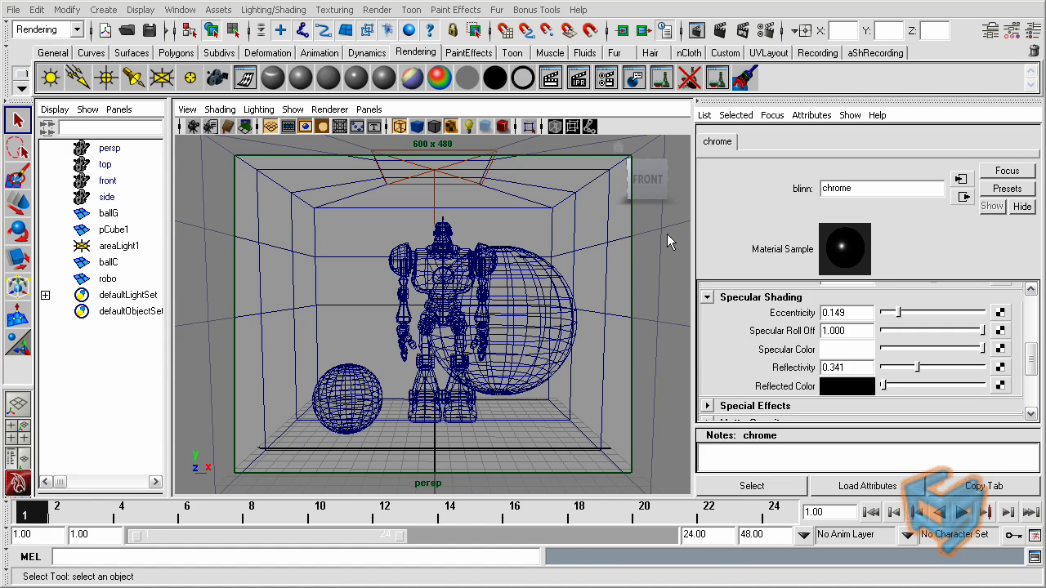
Set the primary renderer back to Scanline and bring up mip_render_subset1's settings
left_click(766, 30)
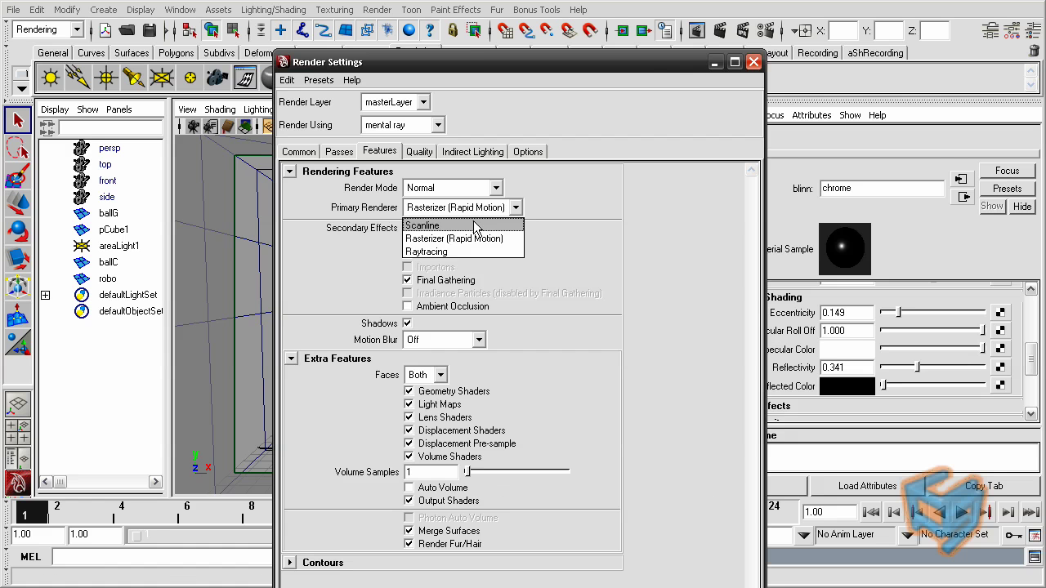
left_click(474, 223)
left_click(754, 62)
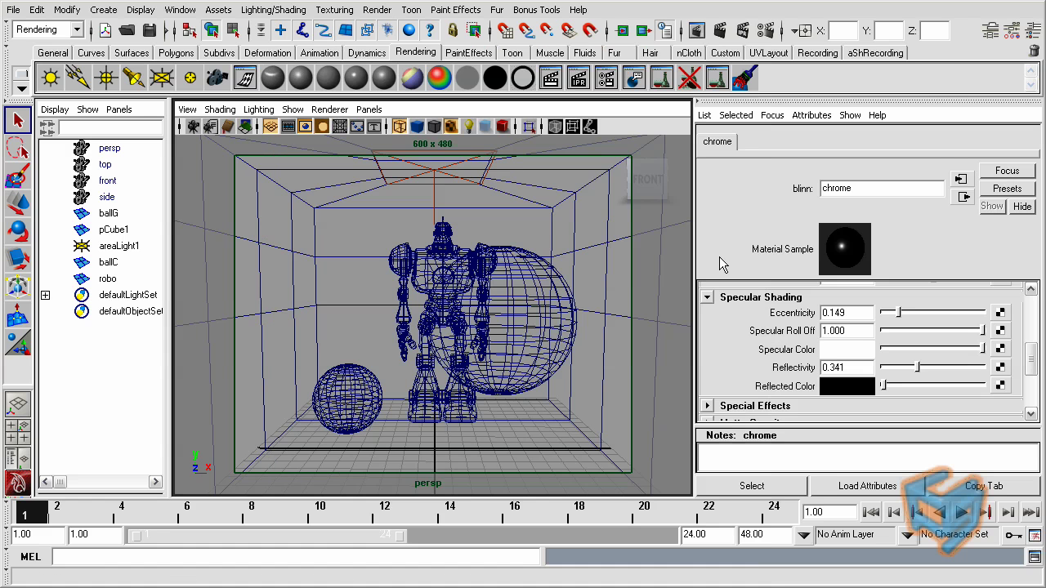
left_click(780, 115)
left_click(789, 147)
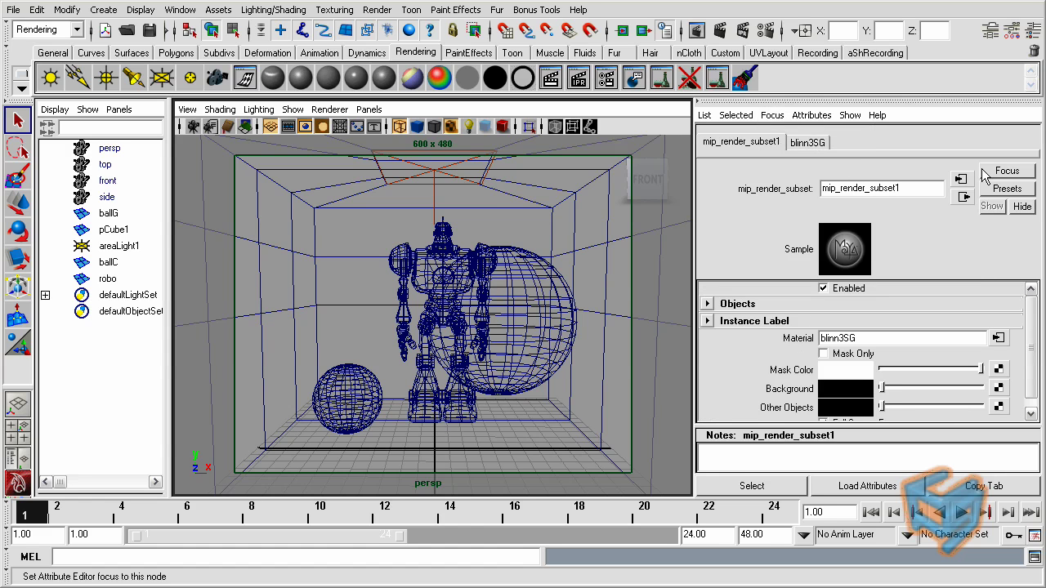
Break the blinn3SG Material connection and enter ballC as objects[0]
right_click(809, 343)
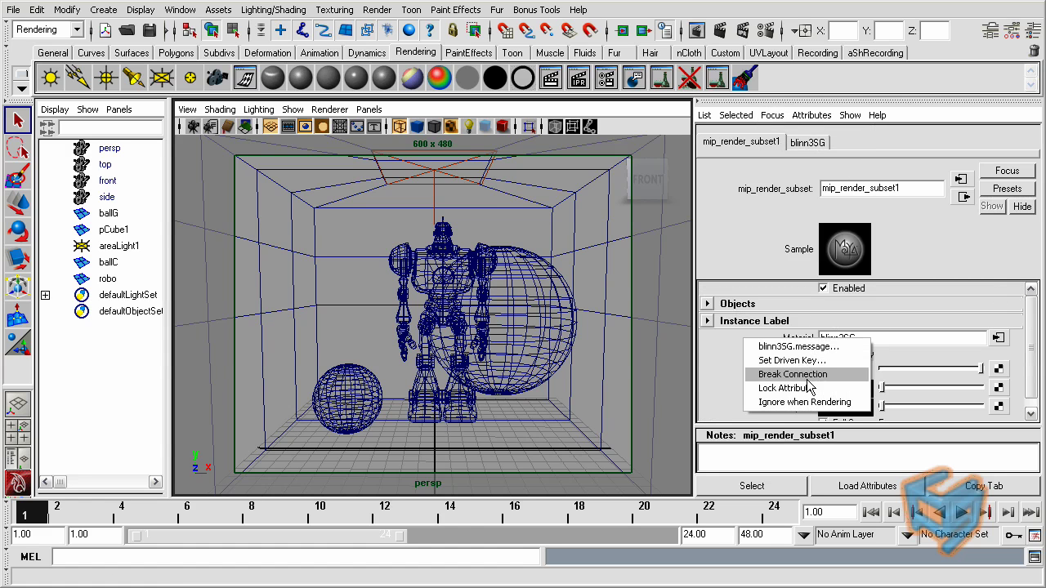
left_click(809, 374)
left_click(708, 305)
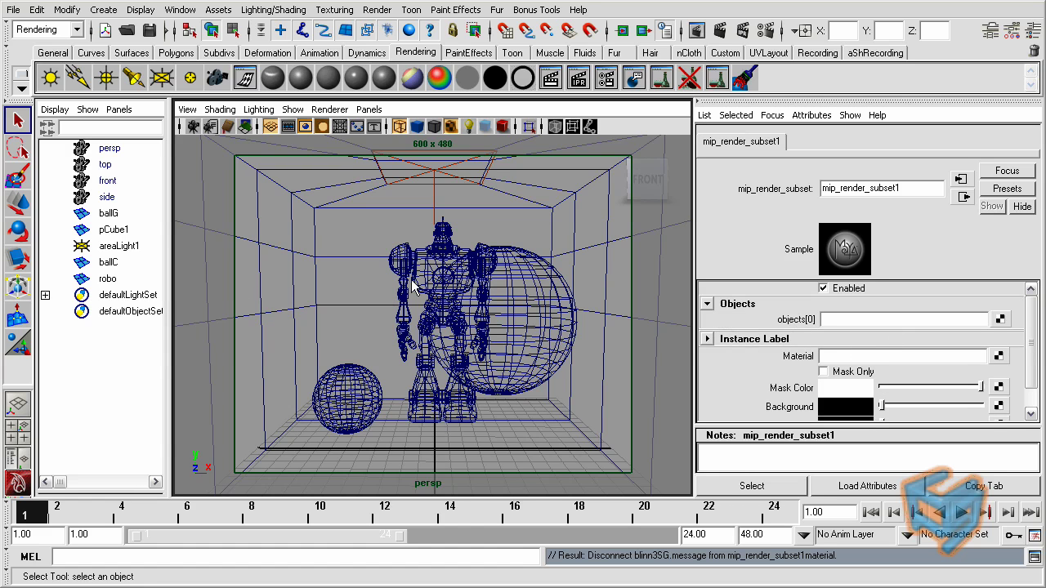
left_click(862, 319)
type("ballC")
key("Return")
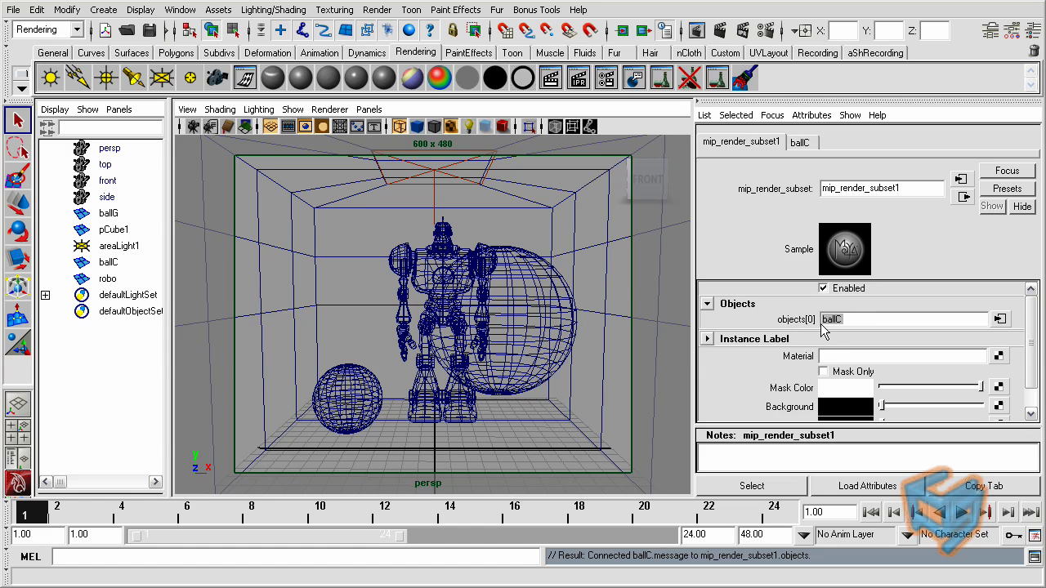
left_click_drag(823, 320, 858, 320)
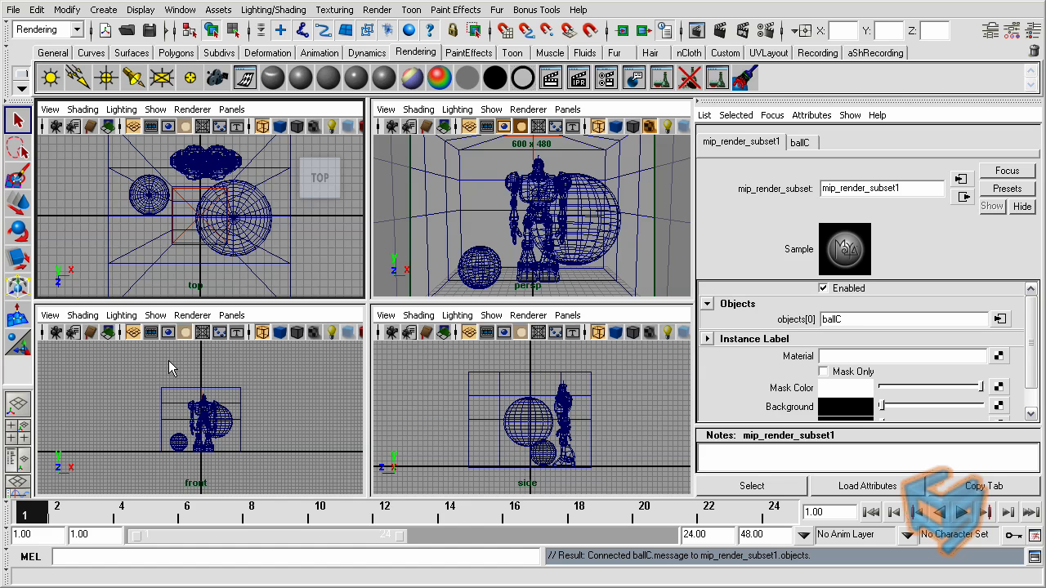
Create a polygon cone, pCone1, in the scene
left_click(176, 53)
left_click(133, 78)
left_click_drag(158, 274, 182, 274)
left_click_drag(181, 273, 182, 245)
mouse_move(462, 236)
right_mouse_down()
mouse_move(465, 441)
mouse_move(588, 526)
right_mouse_up()
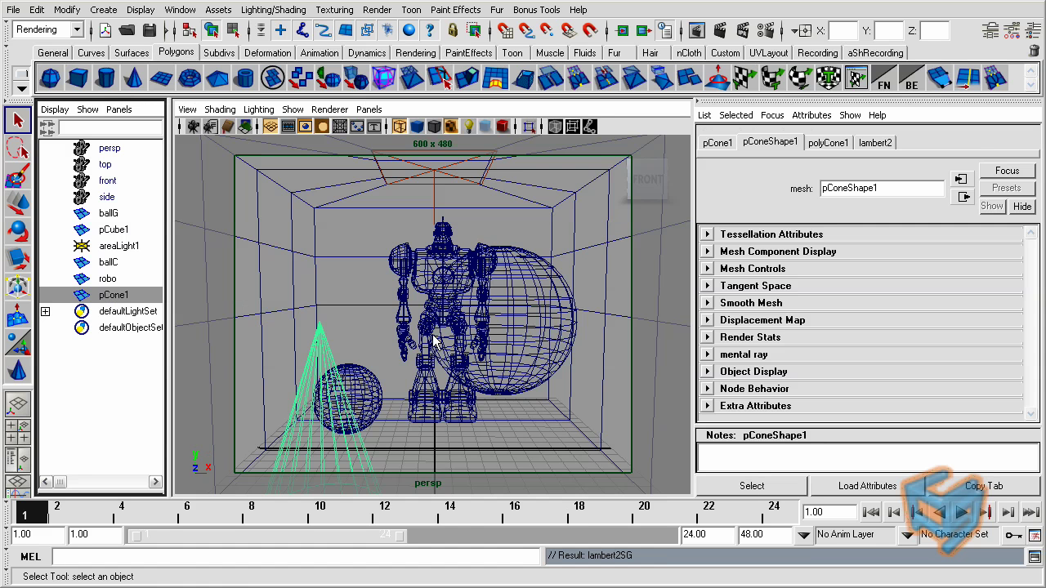
Add pCone1 as objects[1] in mip_render_subset1
left_click(772, 115)
left_click(789, 150)
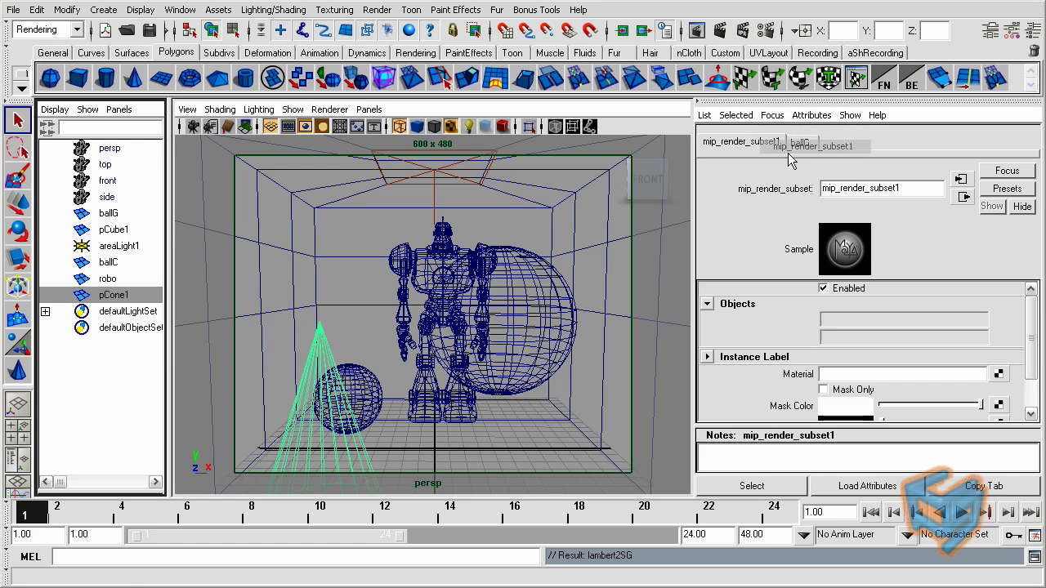
middle_click_drag(789, 159, 796, 147)
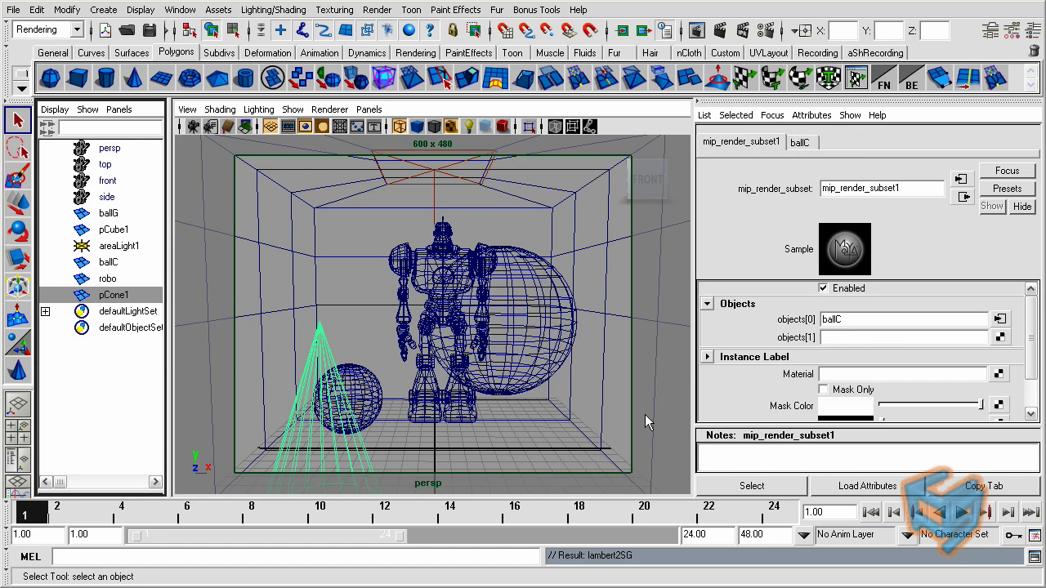
left_click(826, 337)
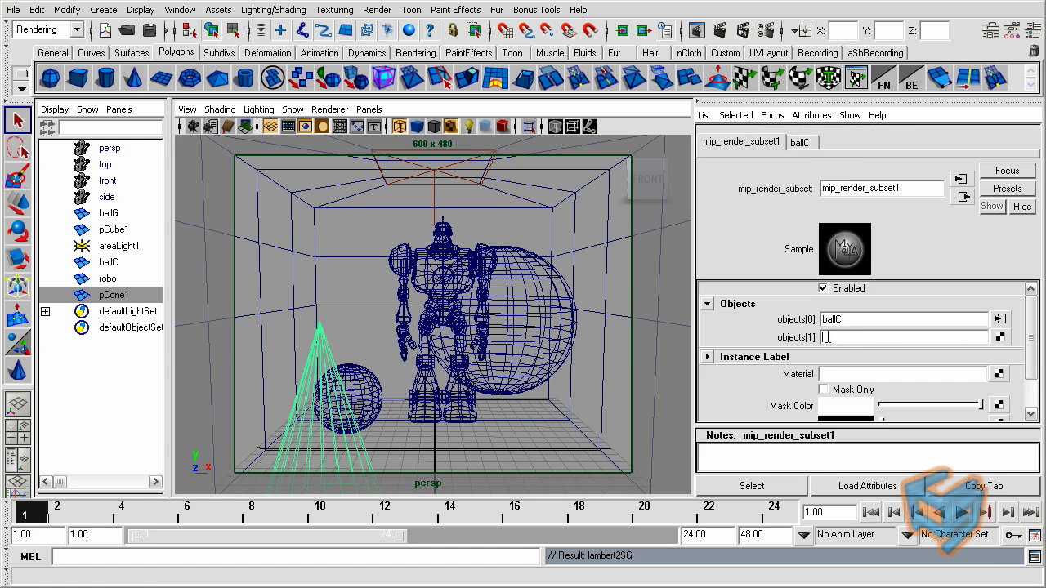
type("pCone1")
key("Return")
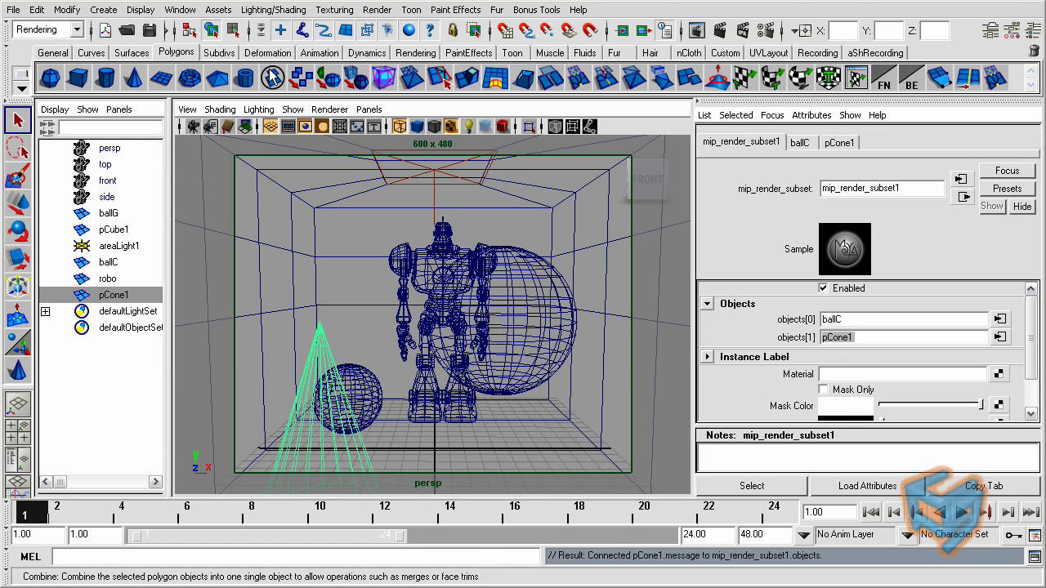
Render the persp view, showing only the cone and ballC on black
left_click(696, 30)
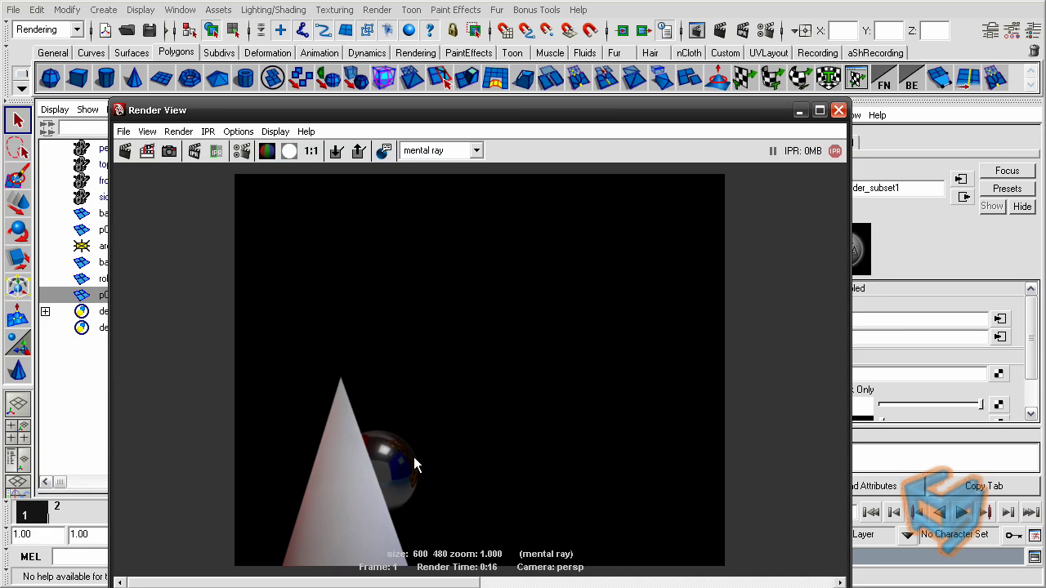
left_click_drag(562, 112, 499, 81)
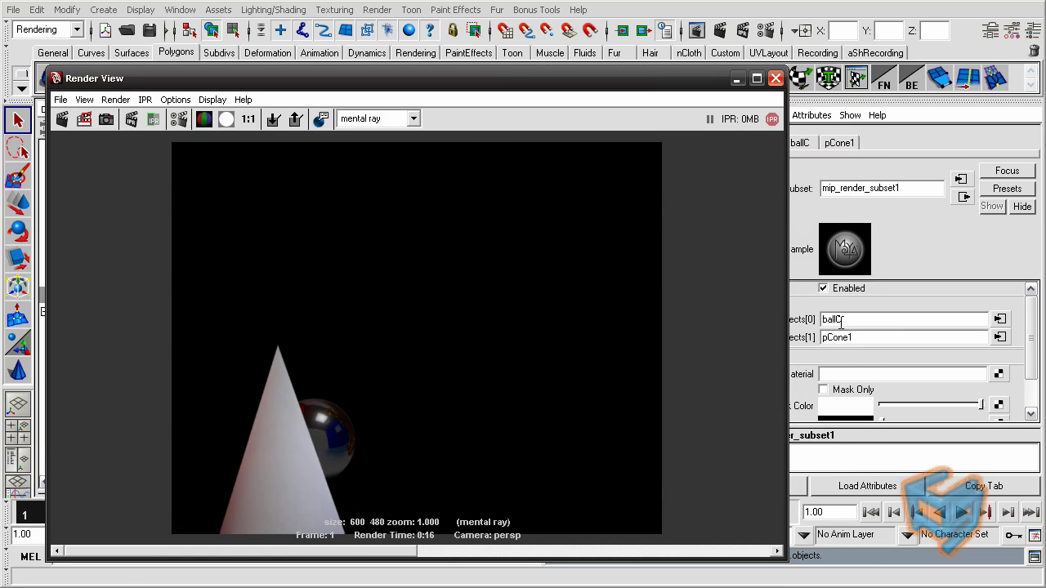
left_click_drag(648, 81, 598, 79)
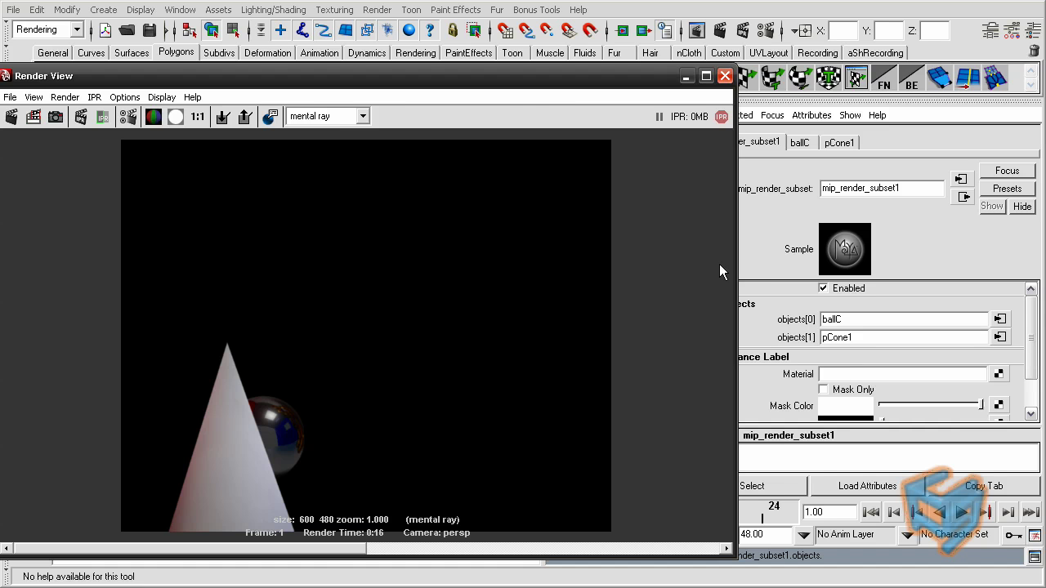
left_click(686, 77)
Reopen Hypershade and graph the chrome material's network
left_click(180, 10)
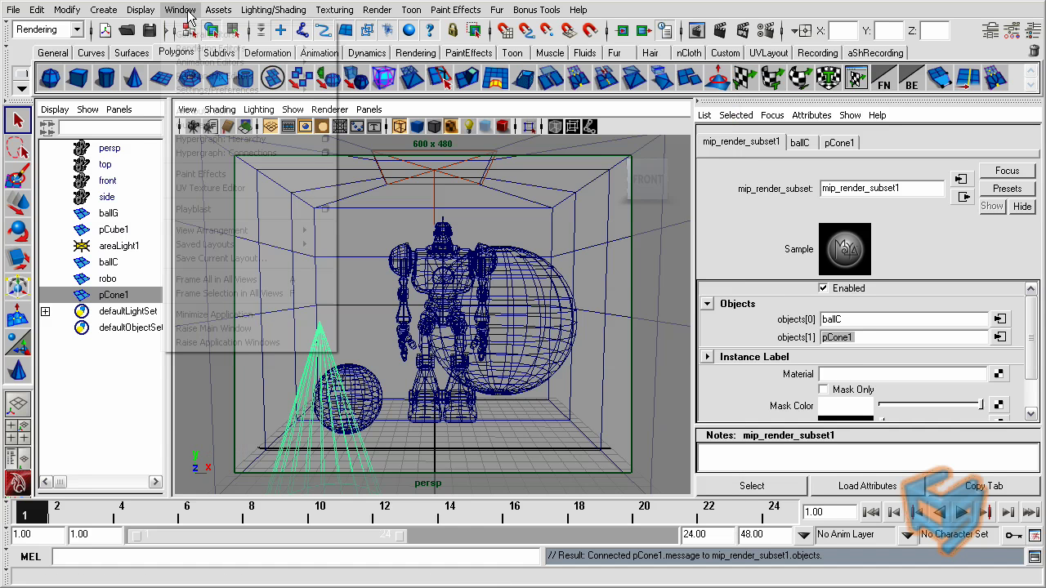
left_click(351, 82)
left_click_drag(474, 391, 395, 125)
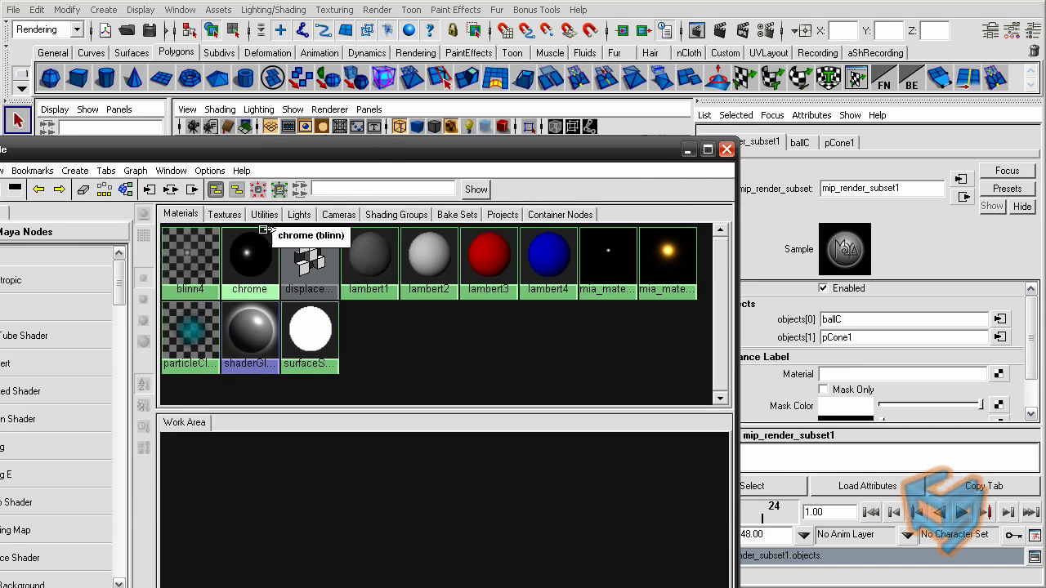
left_click(249, 257)
left_click(170, 189)
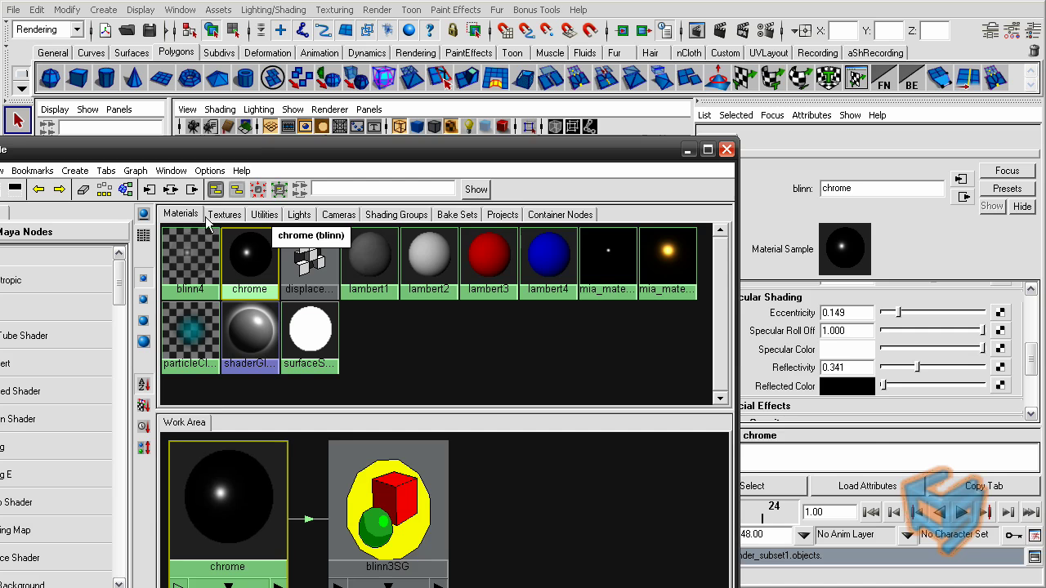
Reconnect blinn3SG as mip_render_subset1's Material and close Hypershade
left_click(772, 116)
left_click(748, 136)
middle_click_drag(413, 540, 857, 394)
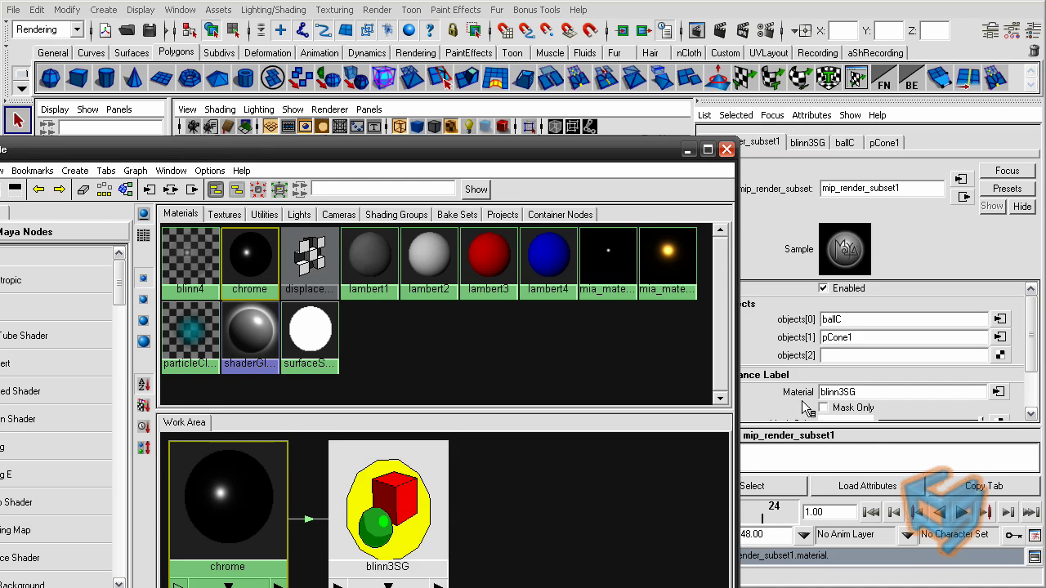
left_click(725, 150)
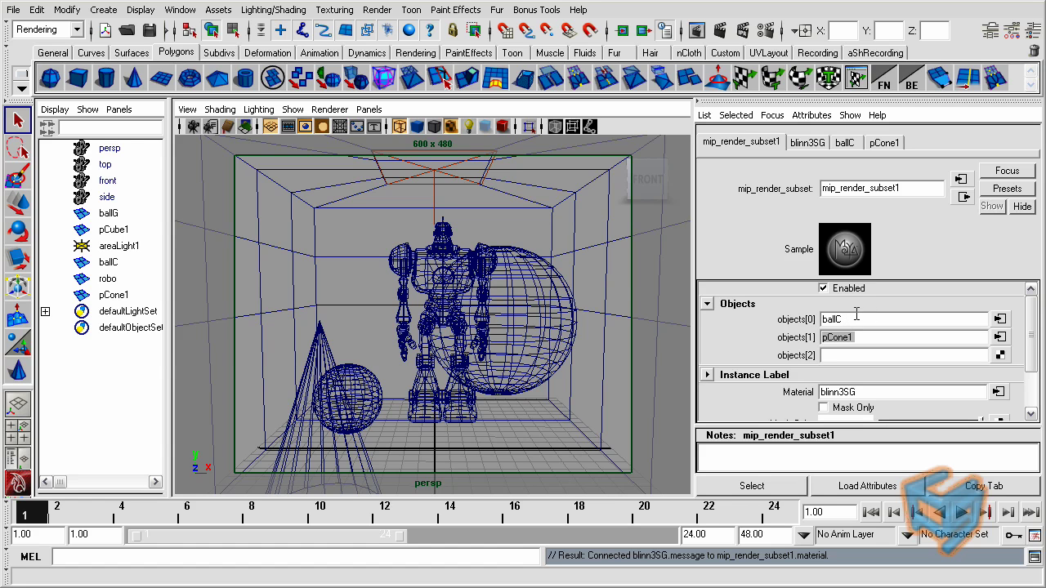
double_click(866, 392)
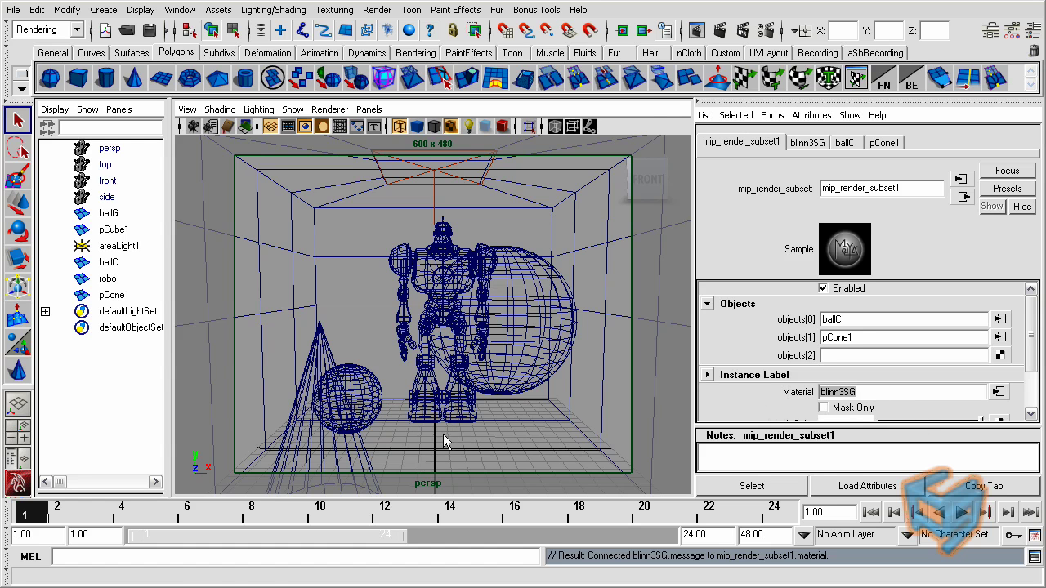
Render the persp camera with mental ray, showing only ballC's chrome-shaded part
left_click(718, 39)
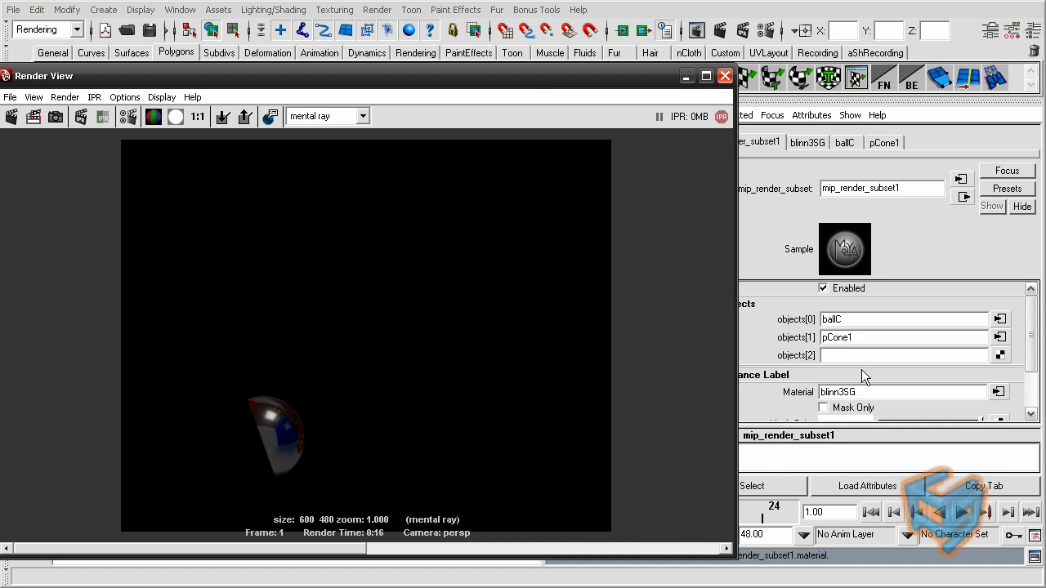
Break the pCone1, ballC and blinn3SG connections on mip_render_subset1
right_click(817, 340)
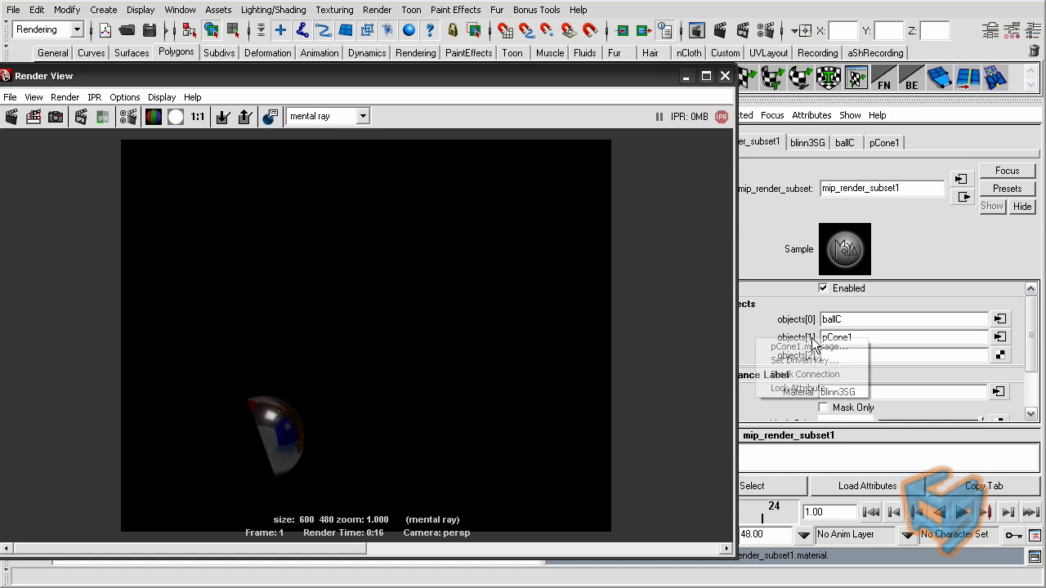
left_click(805, 370)
right_click(808, 321)
left_click(805, 352)
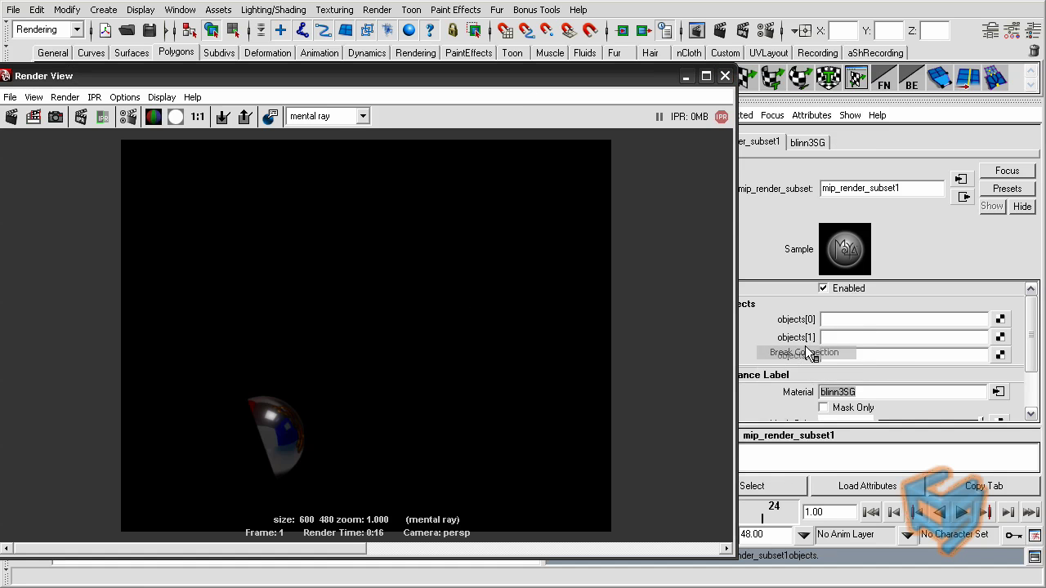
right_click(804, 394)
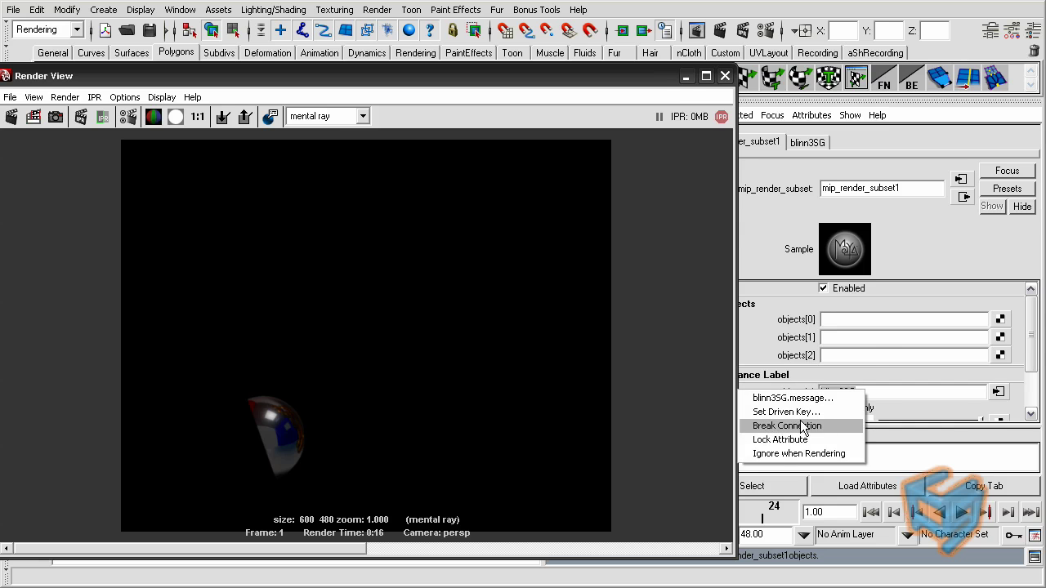
left_click(787, 426)
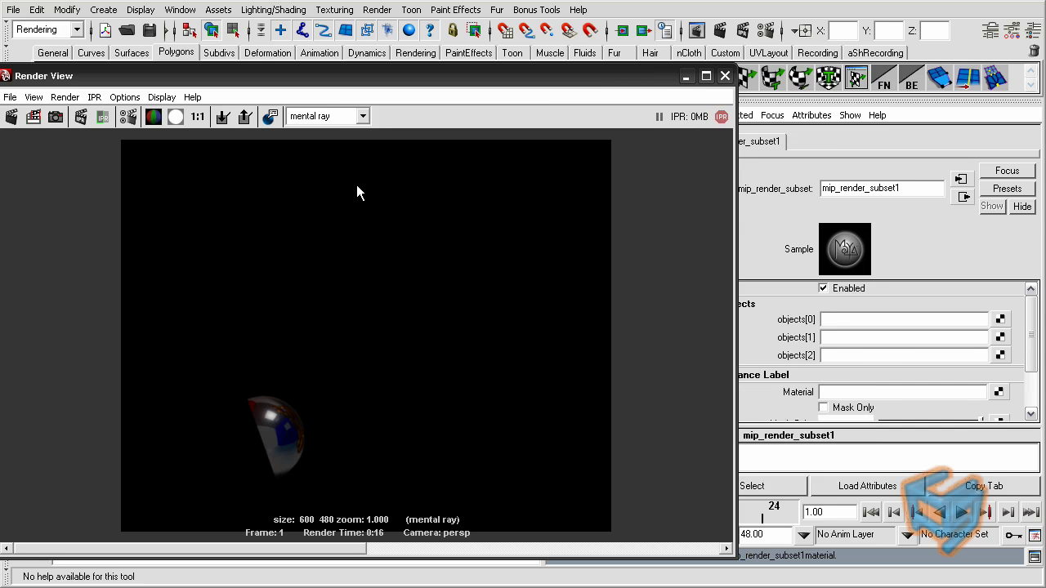
Check the render's alpha channel, then enter ballC as objects[0] again
left_click(176, 117)
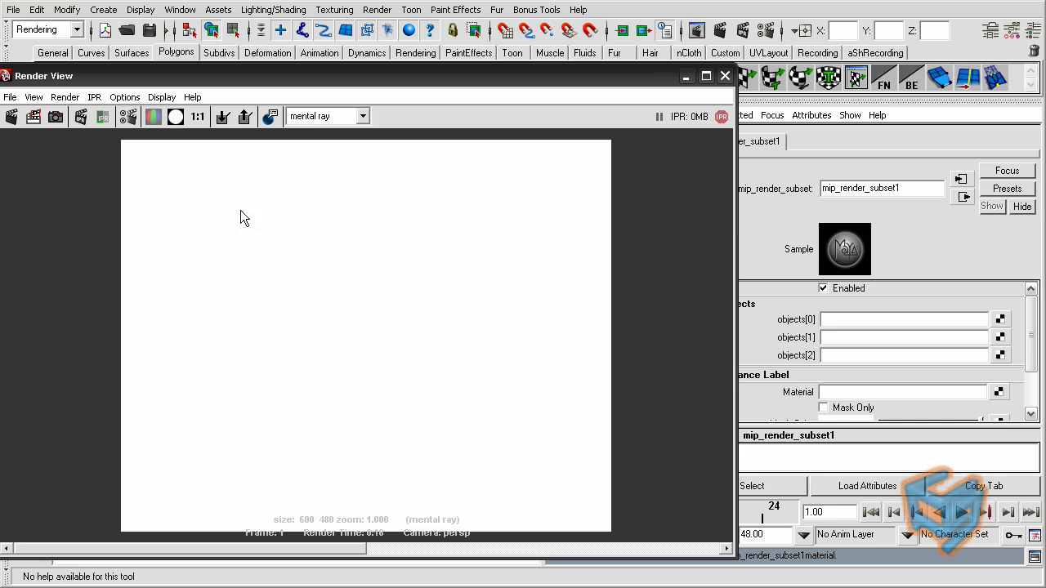
left_click(153, 117)
left_click(686, 76)
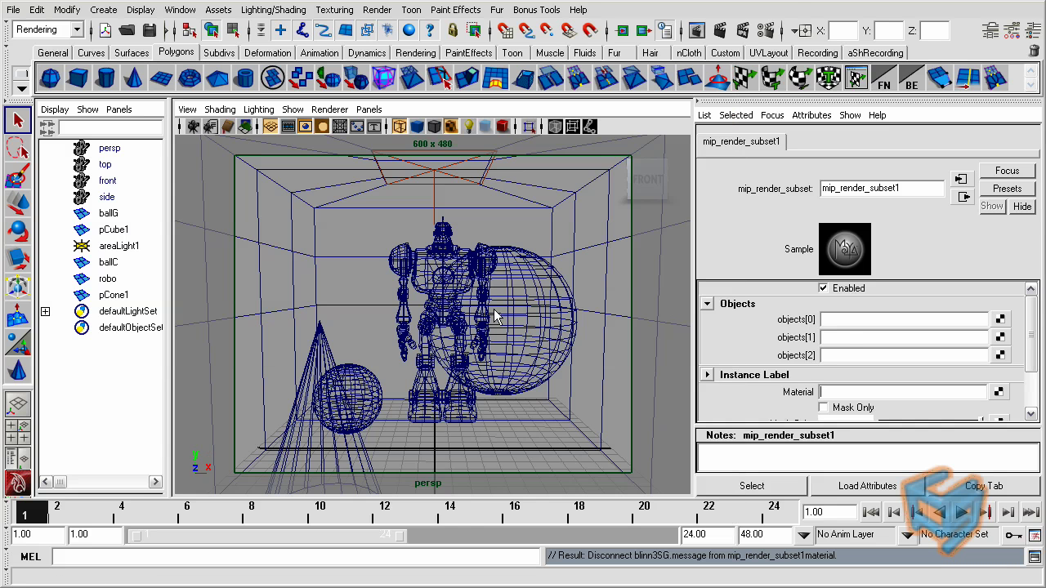
left_click(835, 319)
type("ballC")
key("Return")
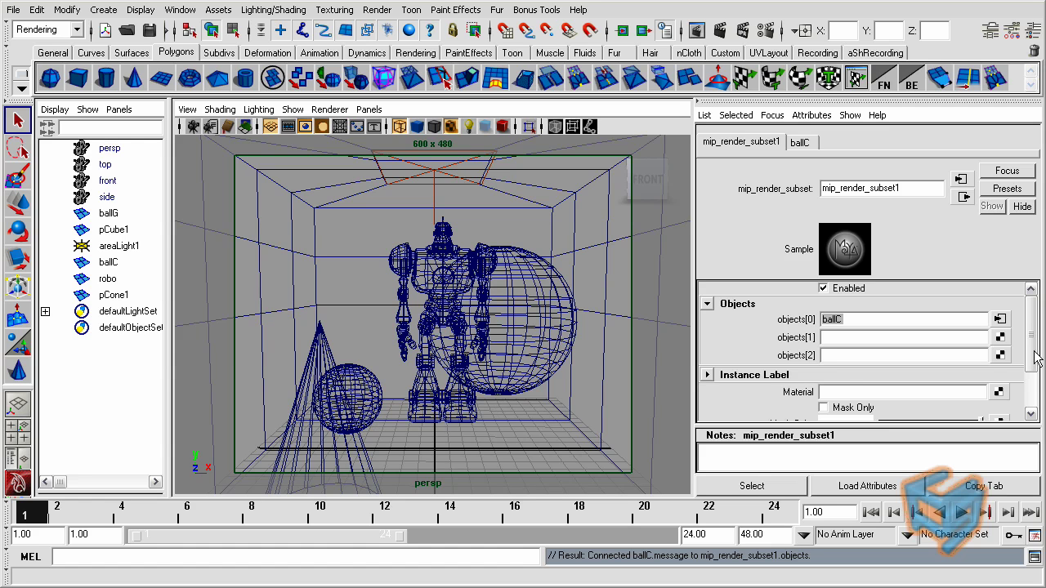
Turn on Mask Only and render the perspective view as a mask
scroll(1034, 359, "down", 3)
left_click(853, 346)
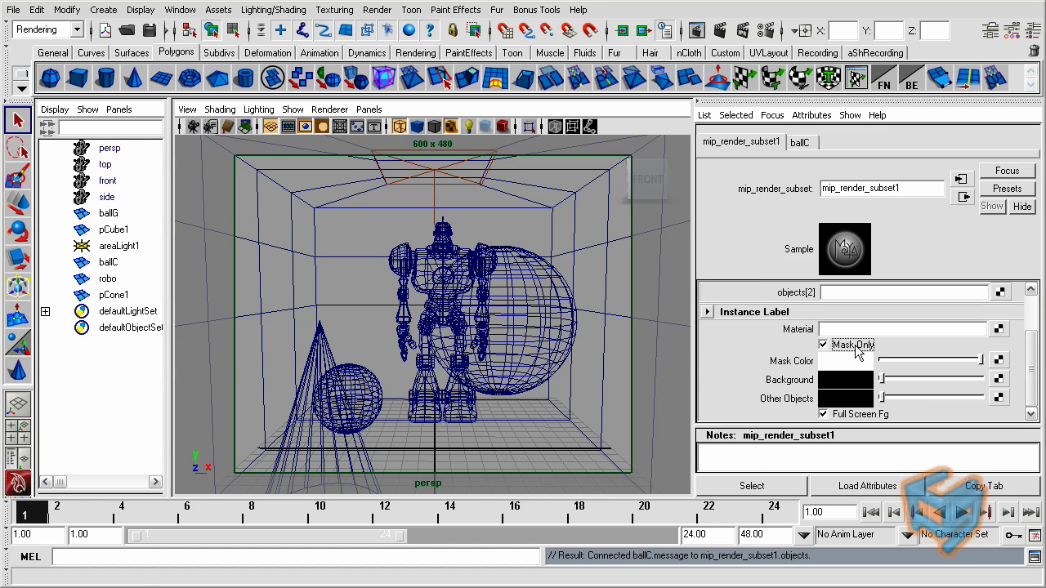
left_click(696, 30)
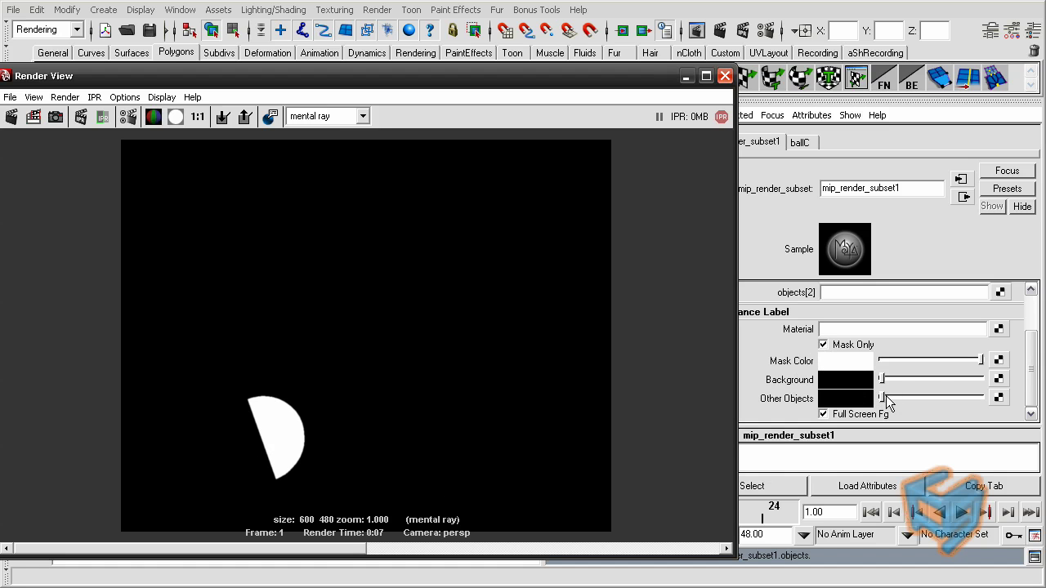
Set the mask Background colour to blue and Other Objects to red, then re-render
left_click(846, 380)
left_click(85, 55)
left_click(152, 6)
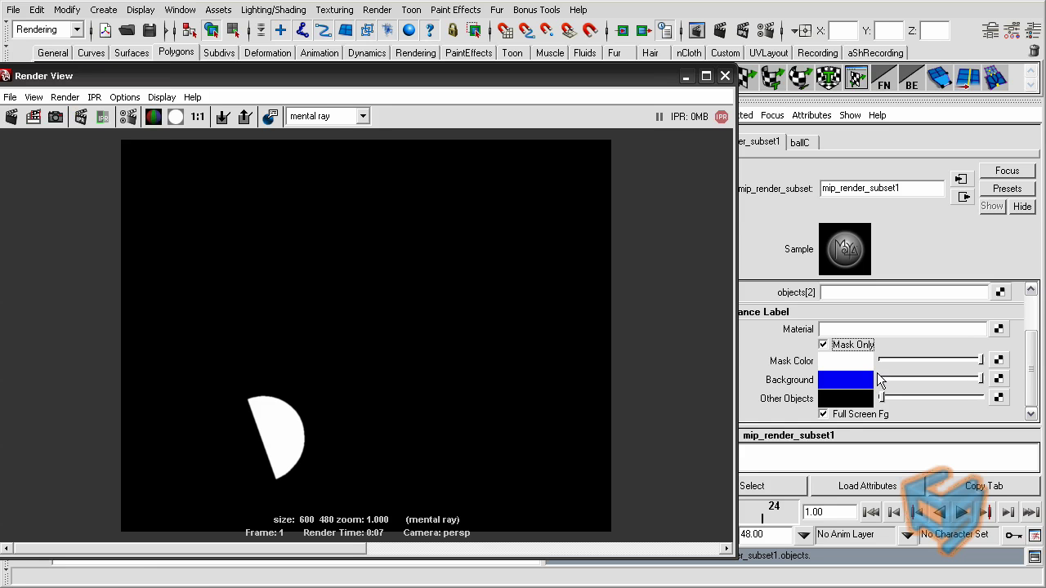
left_click(841, 400)
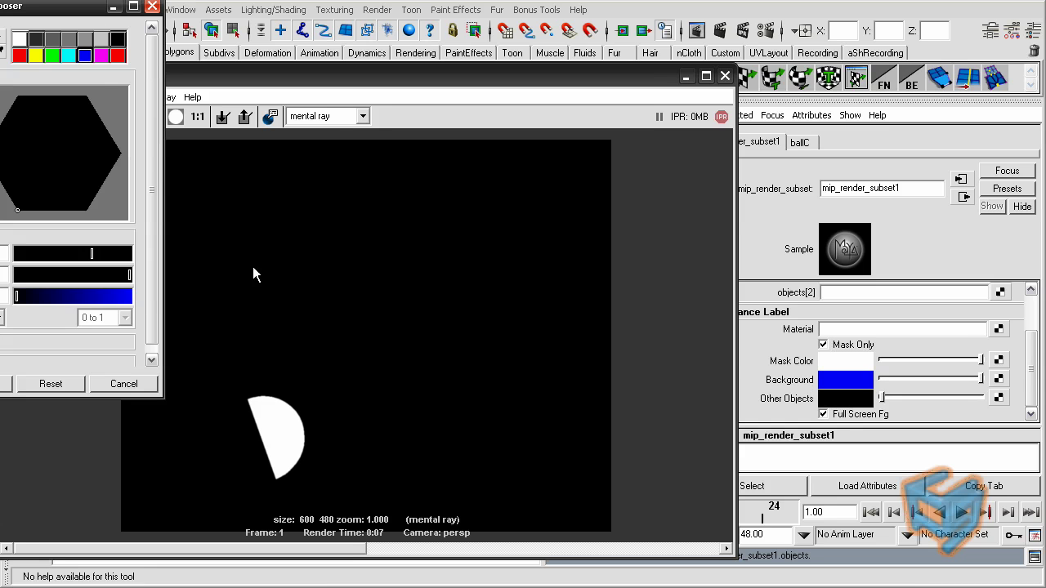
left_click(118, 55)
left_click(152, 7)
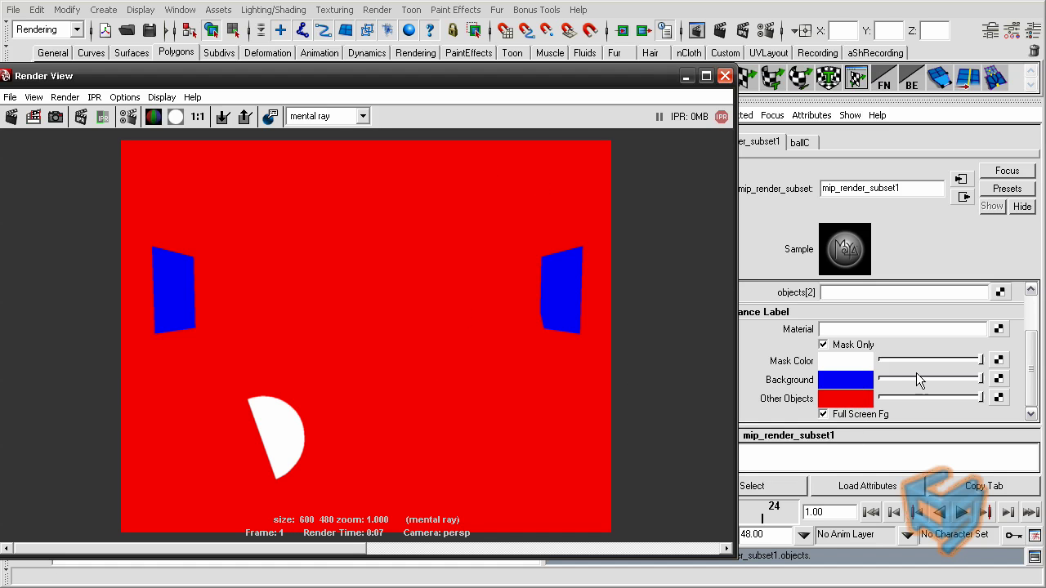
Reset both mask colours to black, uncheck Mask Only, and change objects[0] from ballC to pCone1
left_click_drag(916, 373, 831, 397)
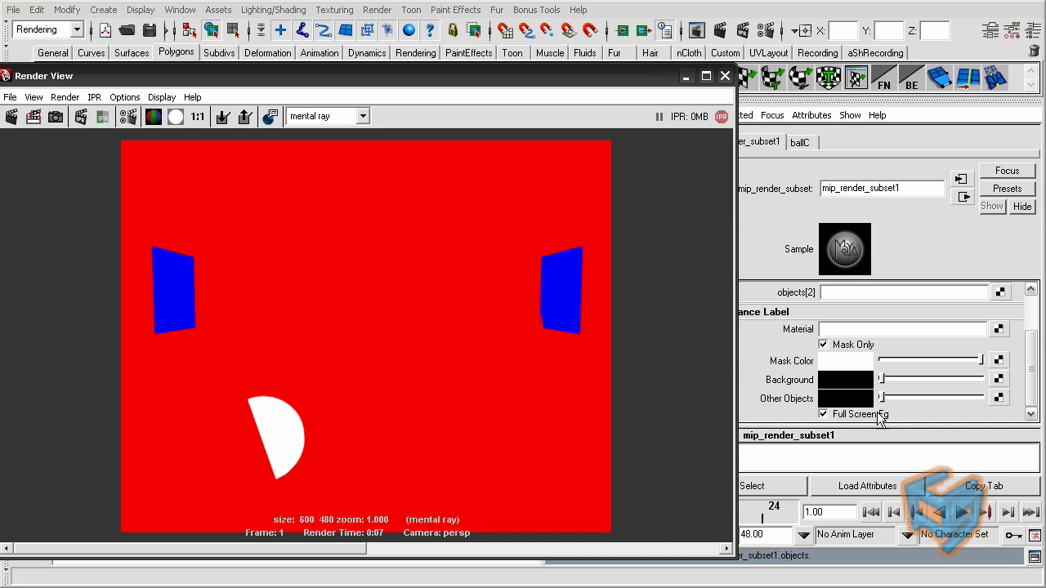
left_click(853, 344)
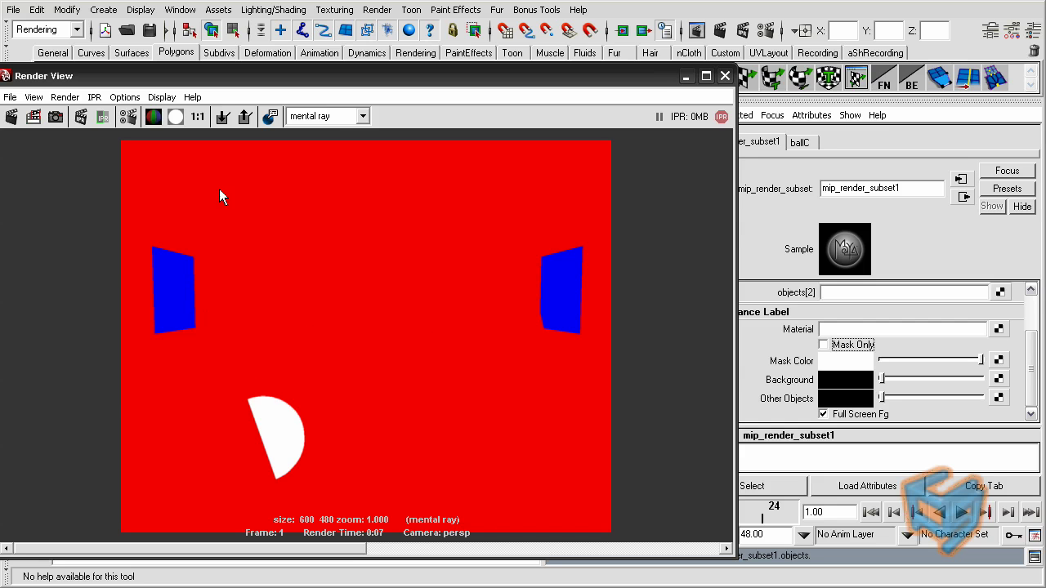
scroll(1042, 323, "up", 2)
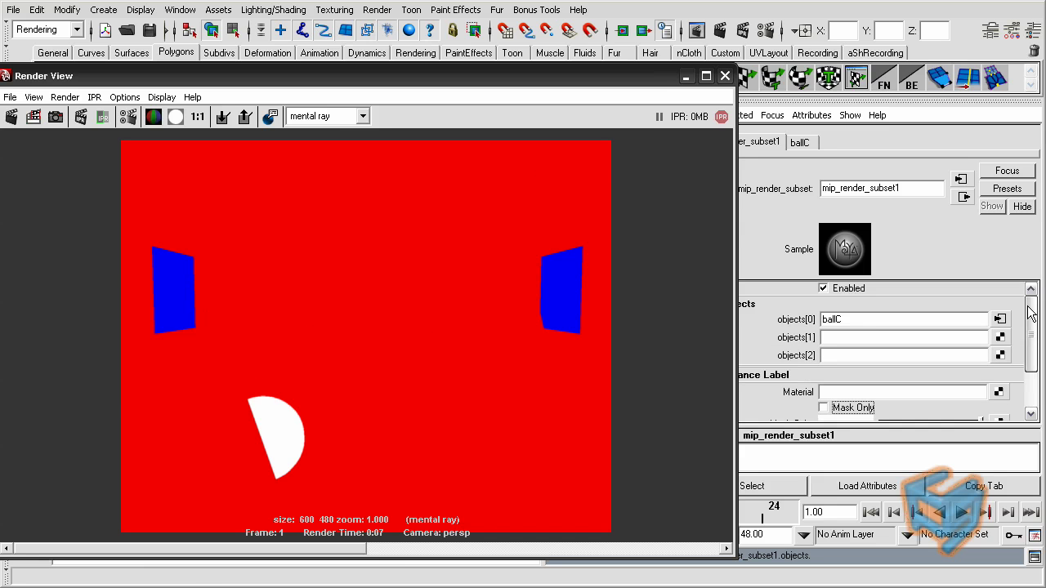
double_click(838, 318)
type("pCone1")
key("Return")
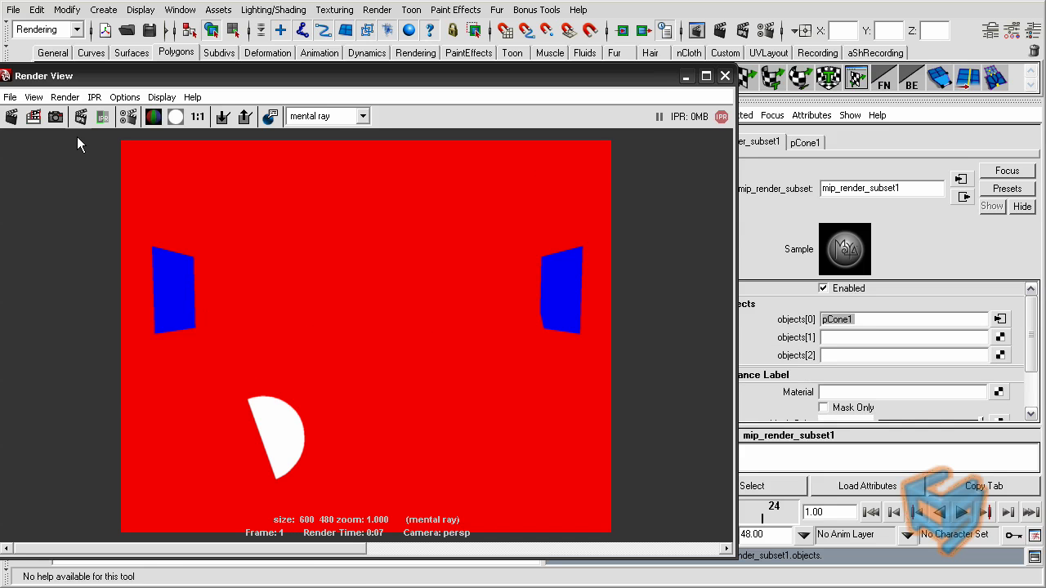
Render the scene showing only pCone1 and keep the image for comparison
left_click(11, 116)
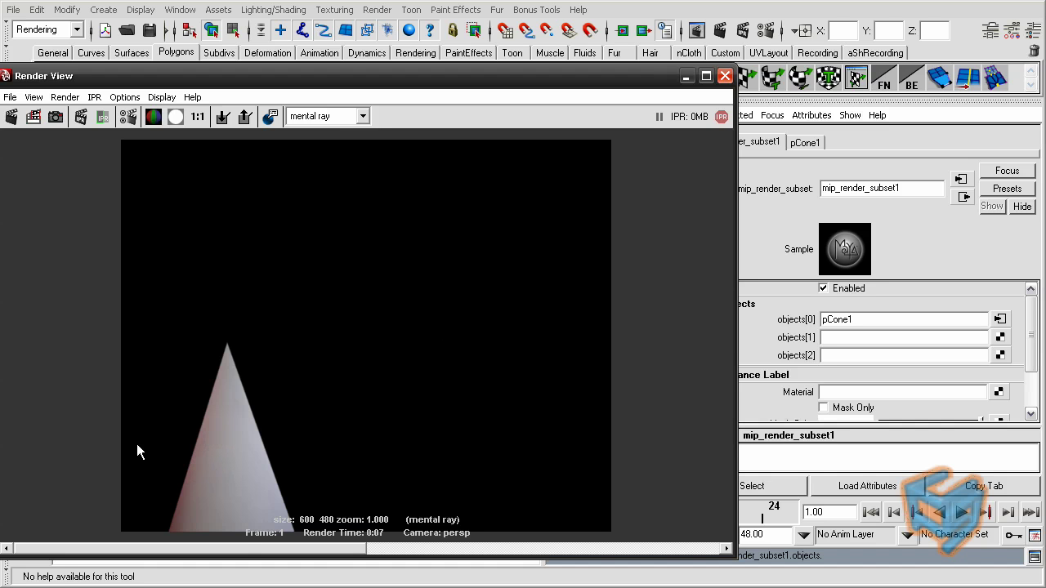
left_click(223, 117)
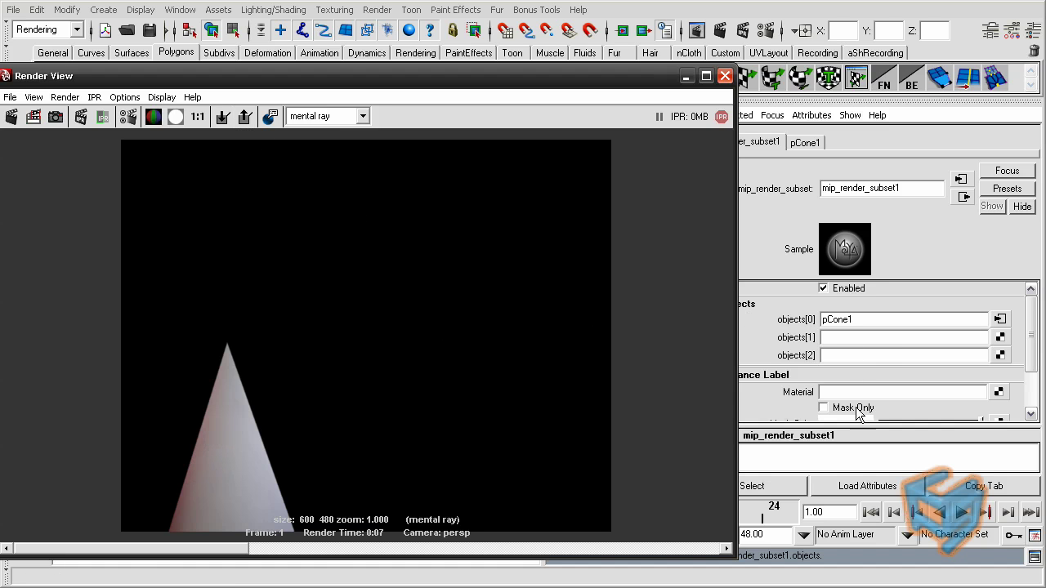
scroll(1031, 374, "down", 2)
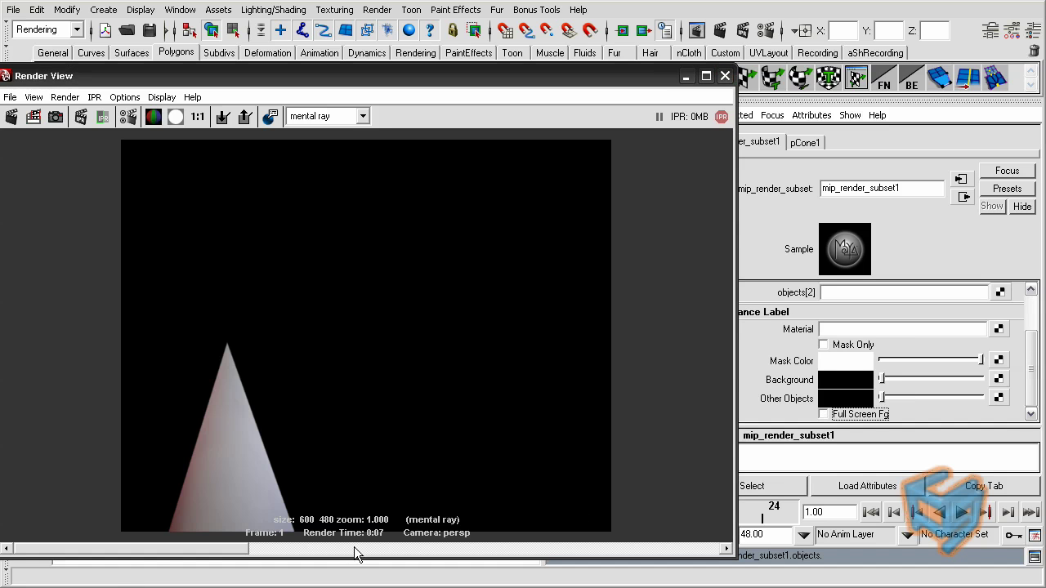
Re-render with Full Screen Fg off to compare, then switch Full Screen Fg back on
left_click(12, 117)
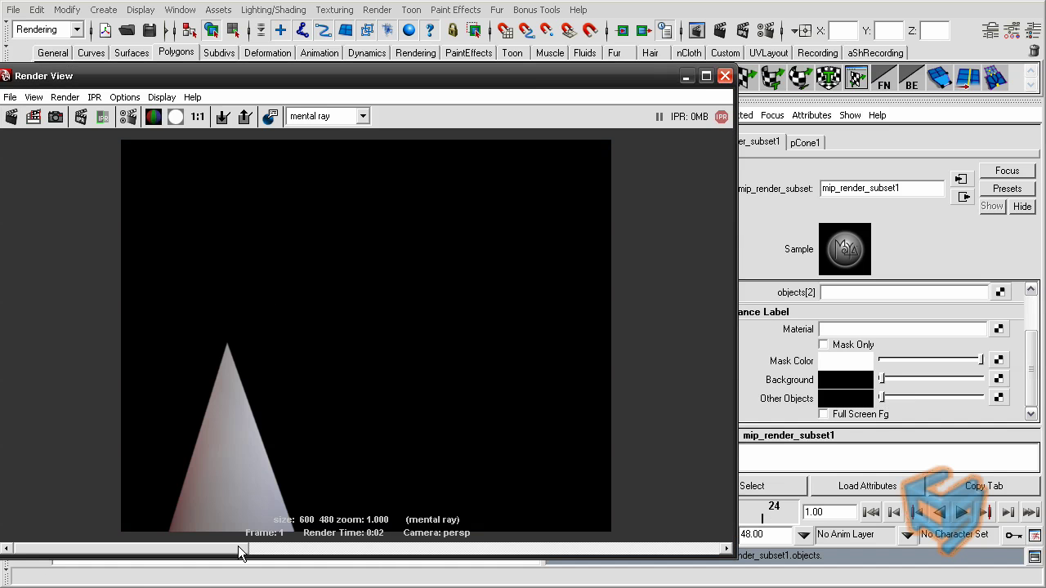
left_click_drag(237, 548, 161, 526)
left_click(858, 414)
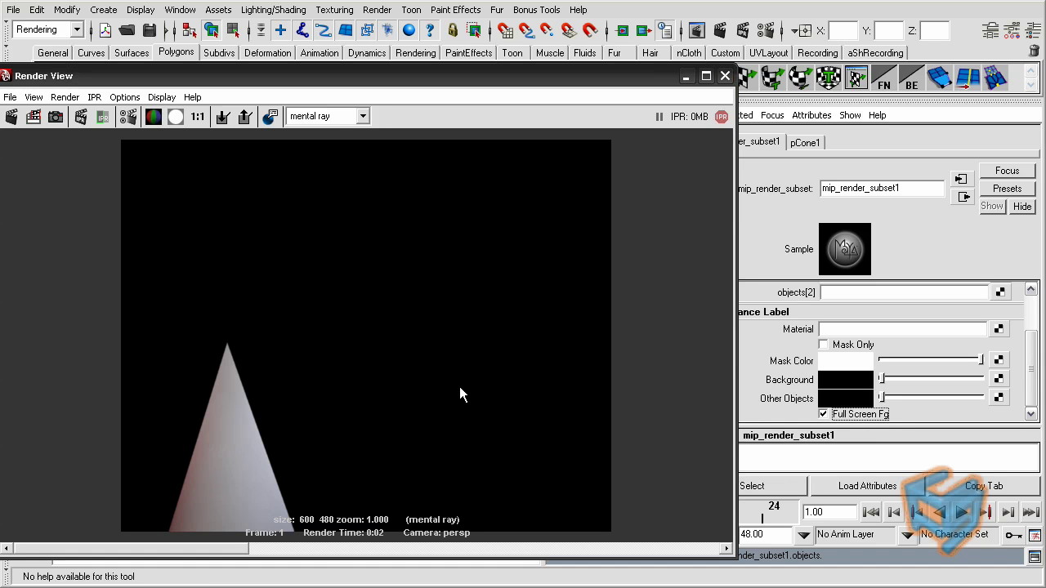
Close the Render View window to return to the perspective viewport
left_click(582, 406)
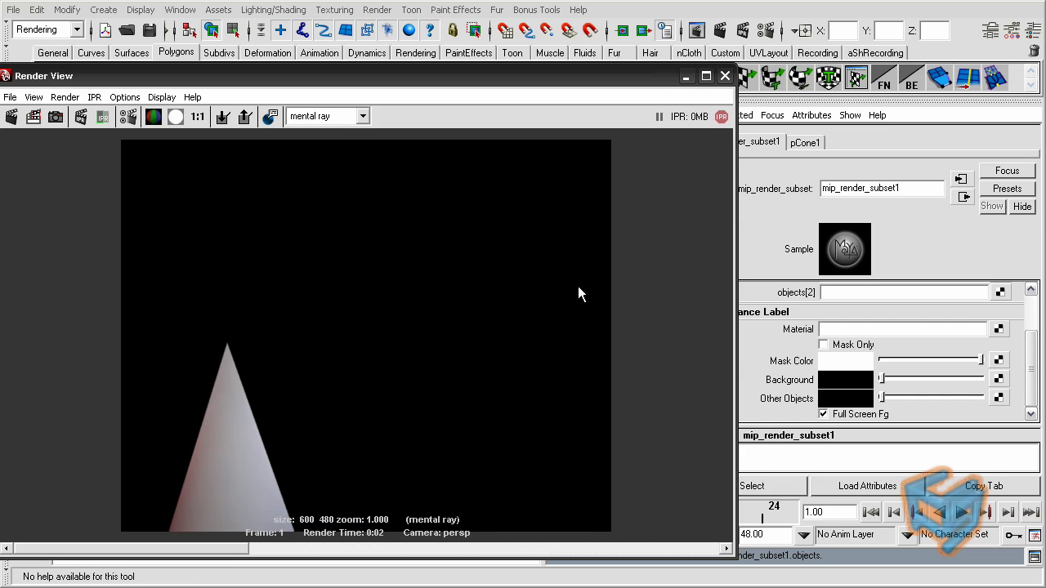
left_click(725, 77)
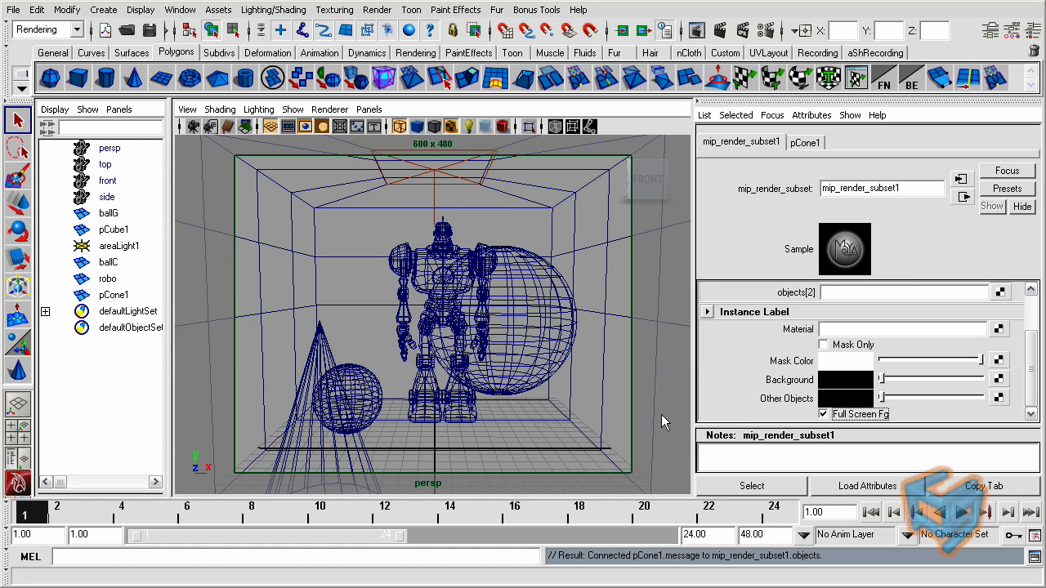
Show the perspShape camera attributes and locate mip_render_subset1 in its Lens Shader field
left_click(780, 119)
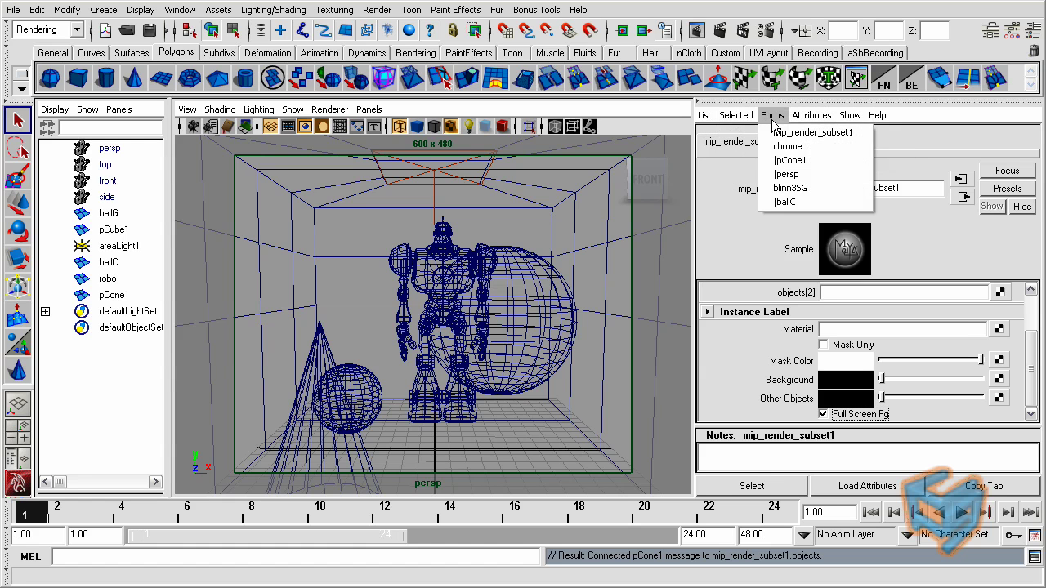
left_click(786, 175)
scroll(876, 358, "down", 2)
left_click(753, 339)
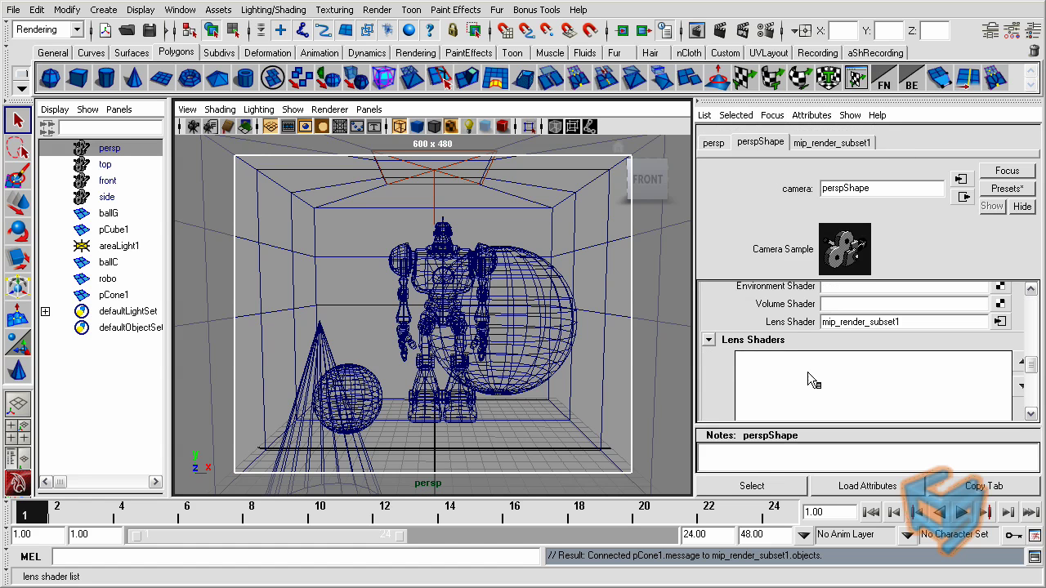
left_click_drag(1031, 364, 1031, 380)
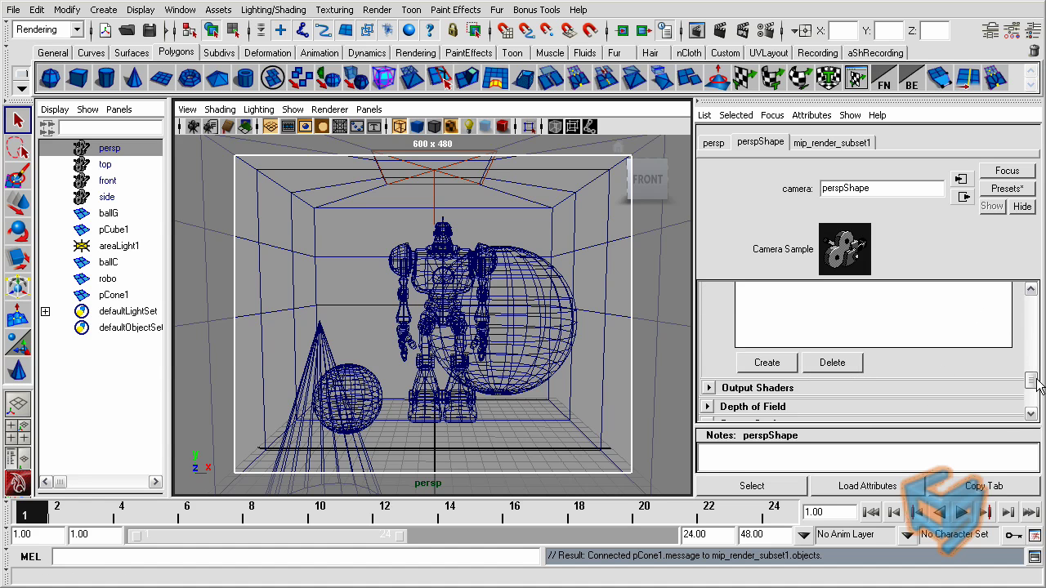
left_click_drag(1034, 379, 1031, 362)
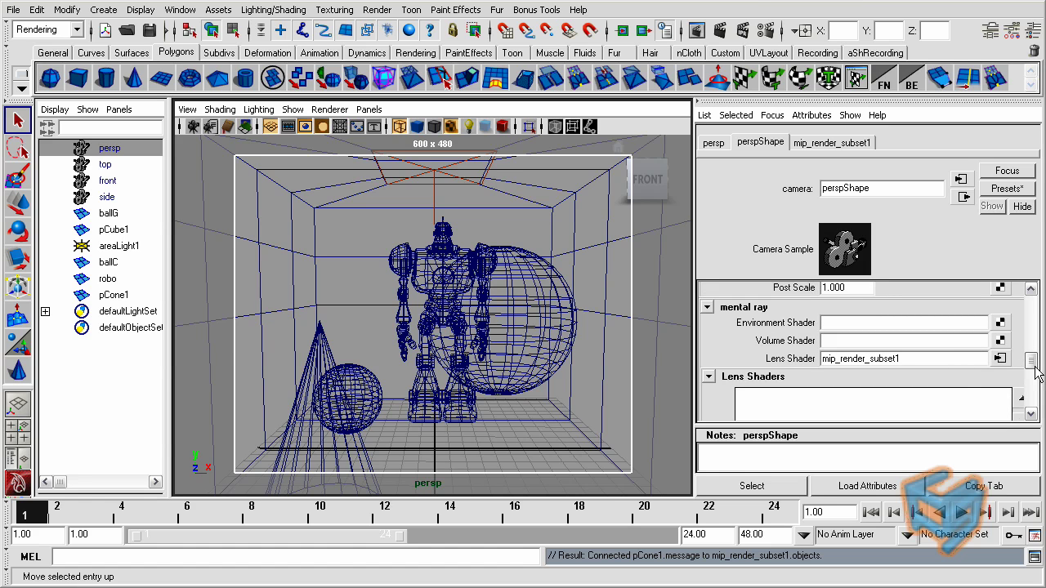
scroll(1036, 369, "down", 2)
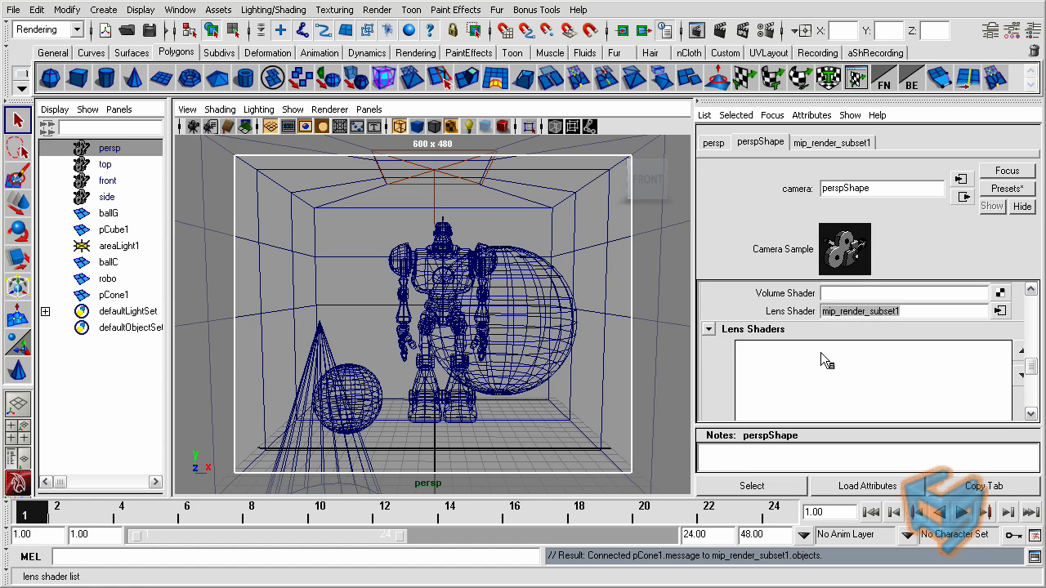
left_click(919, 311)
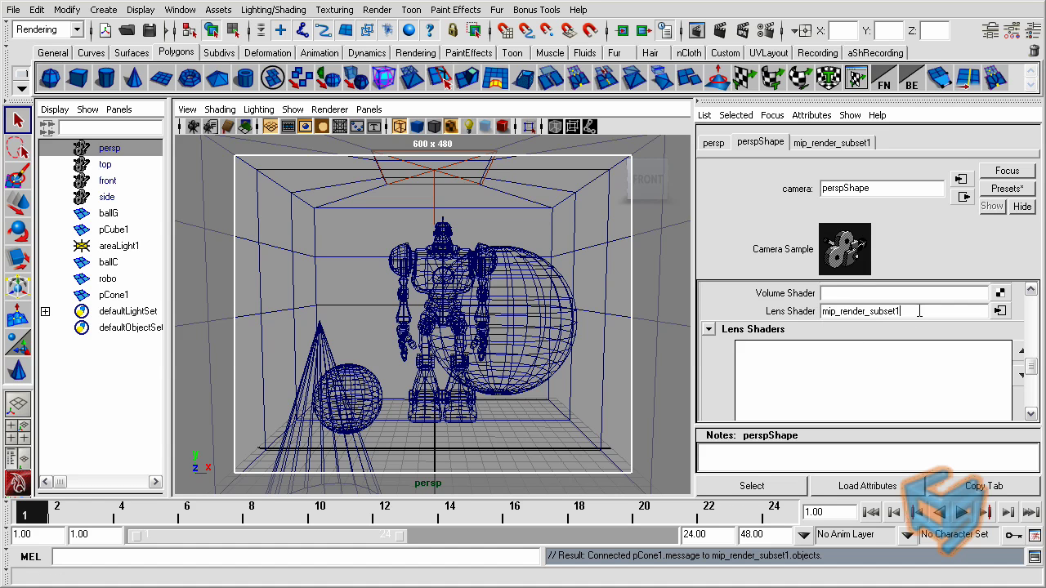